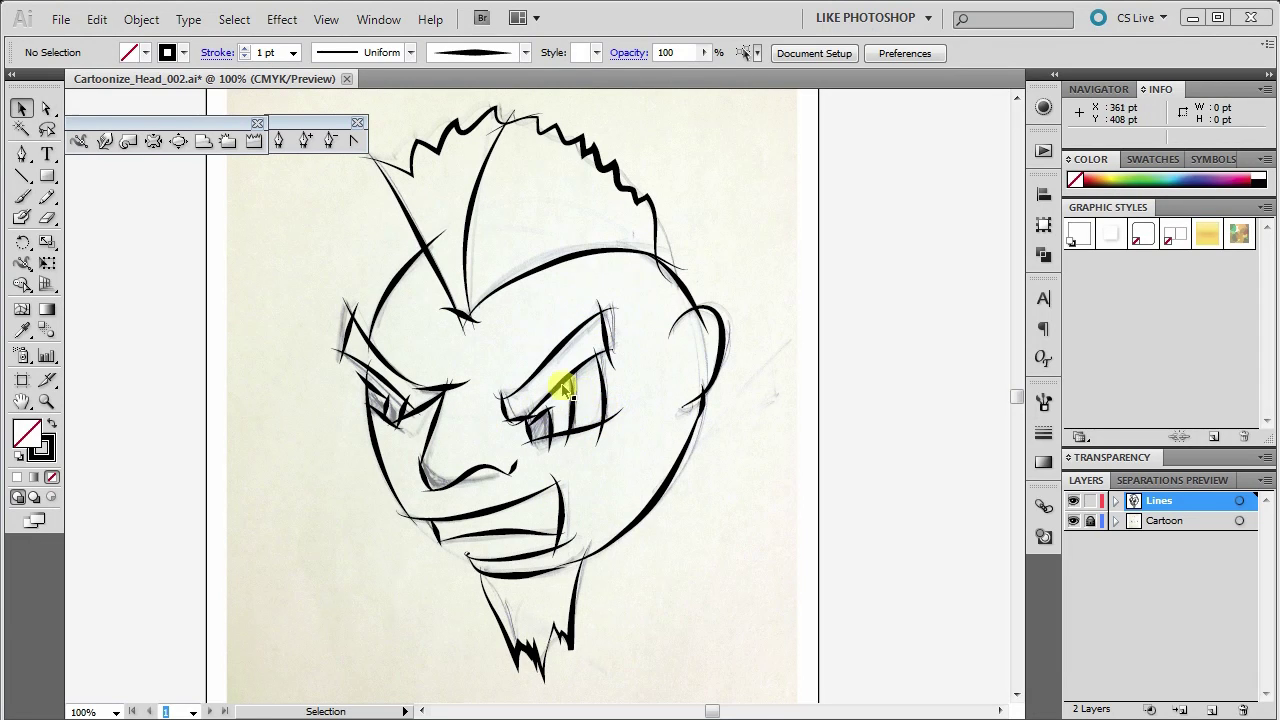
Zoom out to 66.67% so the whole page and head sketch are visible.
{"action": "left_click", "coordinate": [45, 402]}
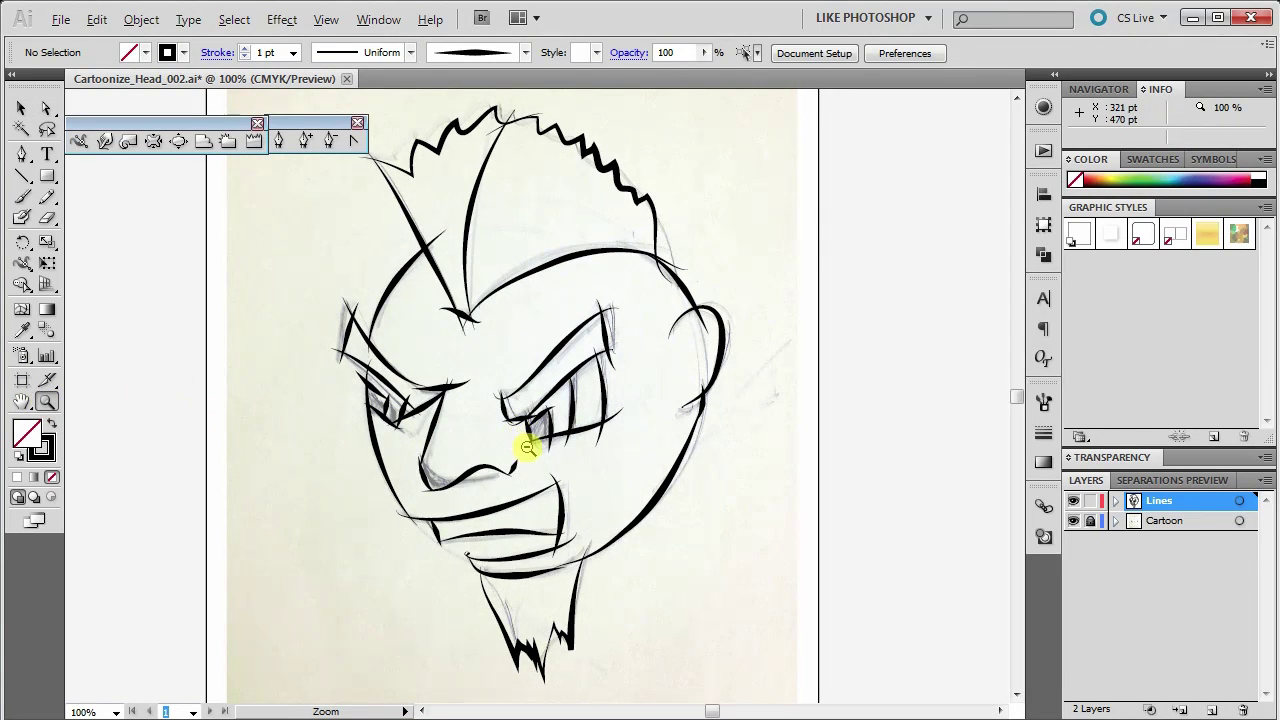
{"action": "left_click", "coordinate": [528, 448], "text": "alt"}
{"action": "left_click", "coordinate": [22, 108]}
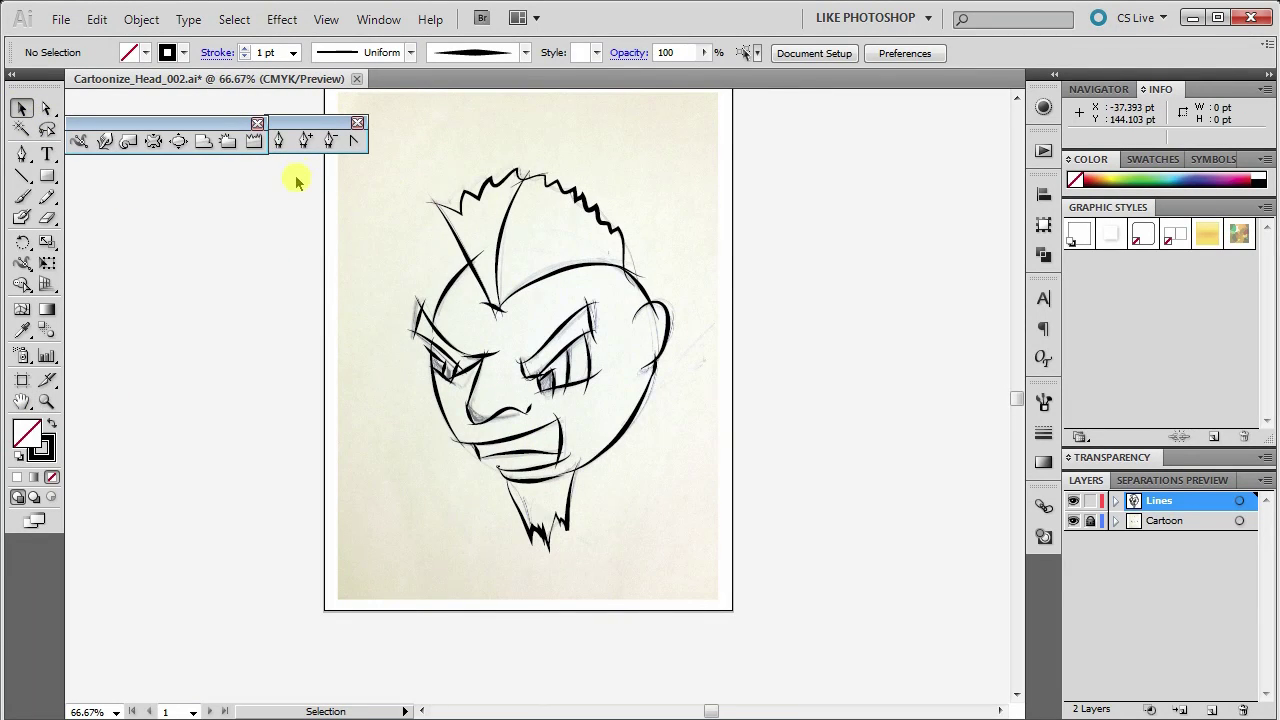
Alt-drag a copy of all the traced line art off the artboard to the left.
{"action": "mouse_move", "coordinate": [304, 170]}
{"action": "left_mouse_down"}
{"action": "mouse_move", "coordinate": [700, 357]}
{"action": "mouse_move", "coordinate": [693, 594]}
{"action": "left_mouse_up"}
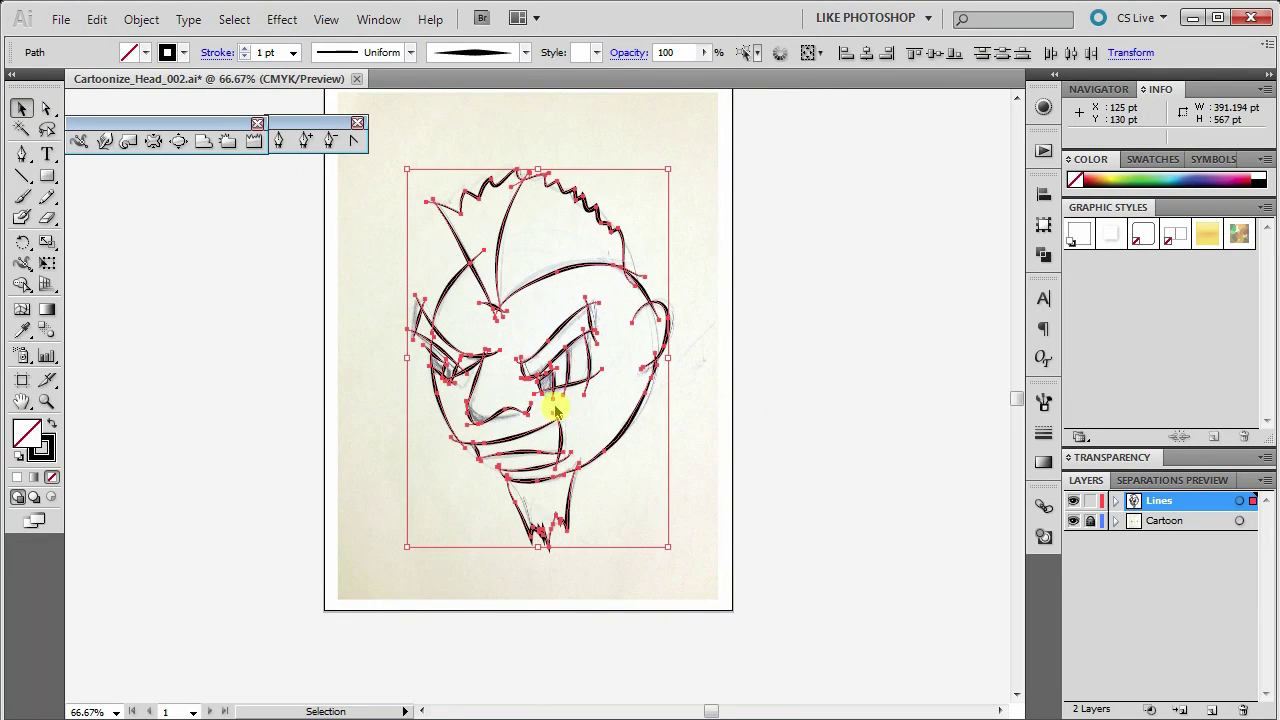
{"action": "mouse_move", "coordinate": [555, 368]}
{"action": "left_mouse_down"}
{"action": "mouse_move", "coordinate": [451, 380]}
{"action": "mouse_move", "coordinate": [157, 460]}
{"action": "mouse_move", "coordinate": [174, 463]}
{"action": "left_mouse_up"}
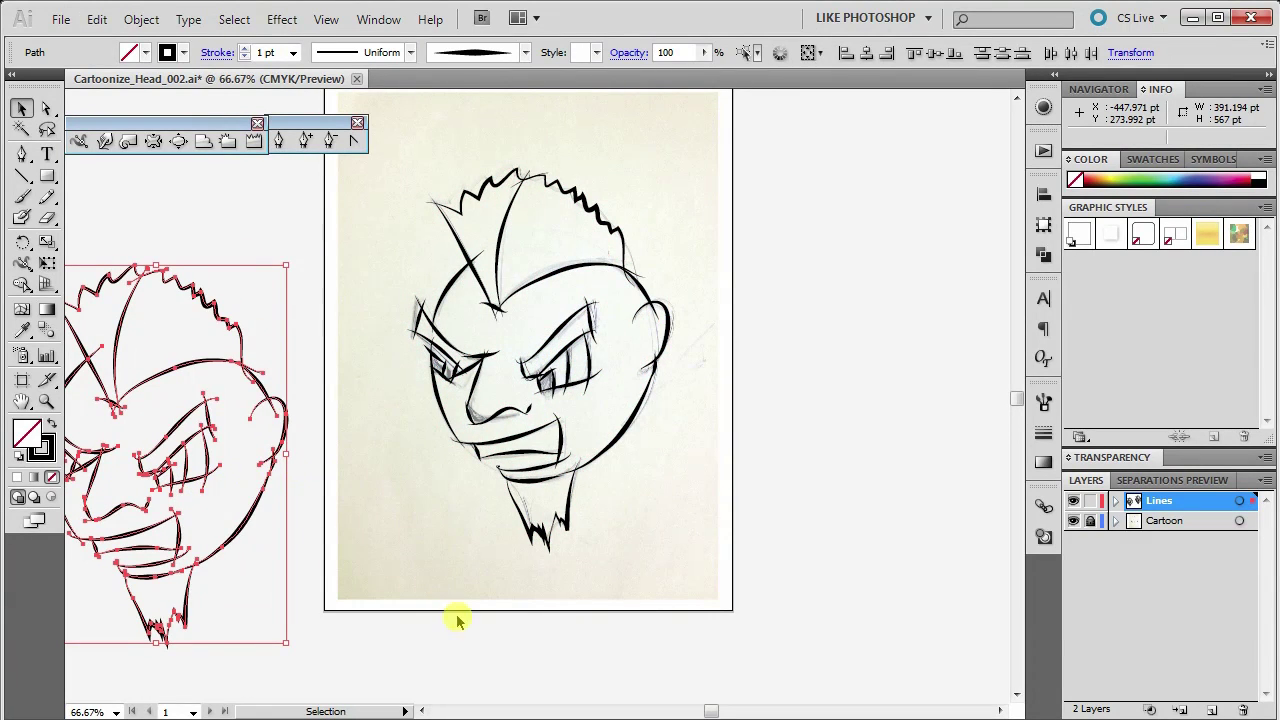
{"action": "left_click", "coordinate": [464, 657]}
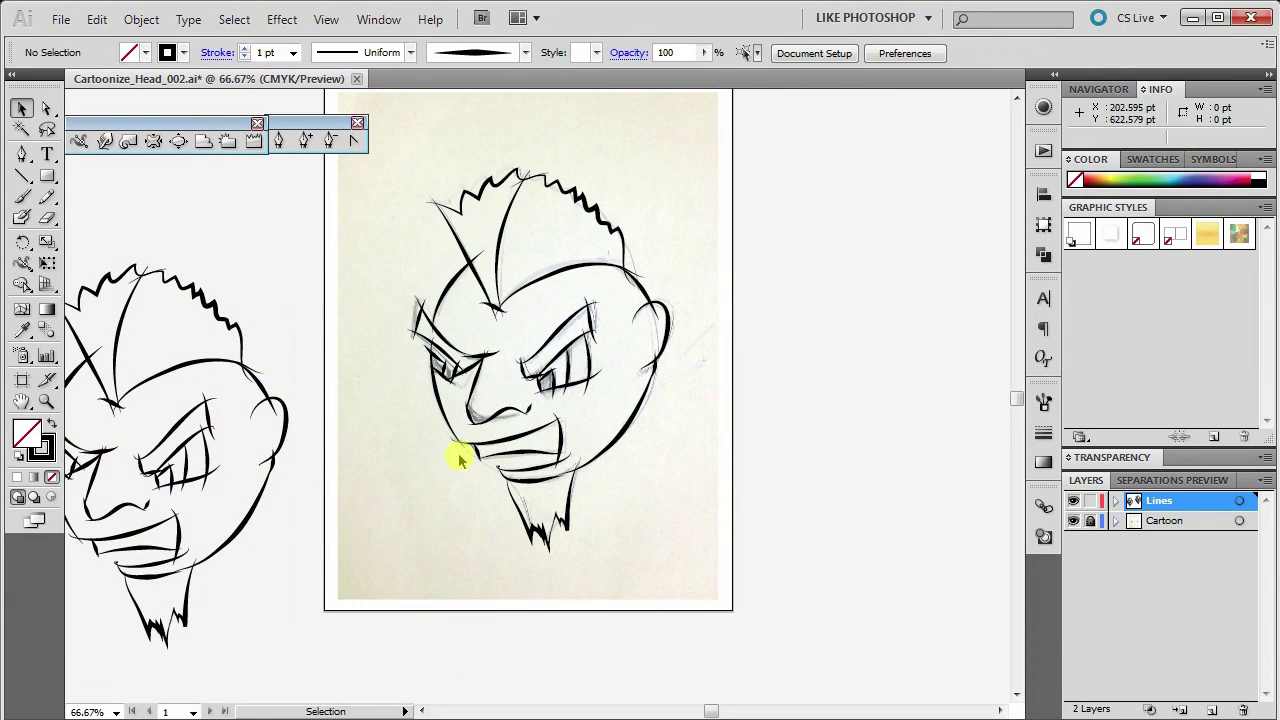
Reselect the original traced paths over the sketch and zoom to 100%.
{"action": "mouse_move", "coordinate": [378, 168]}
{"action": "left_mouse_down"}
{"action": "mouse_move", "coordinate": [680, 503]}
{"action": "mouse_move", "coordinate": [725, 602]}
{"action": "left_mouse_up"}
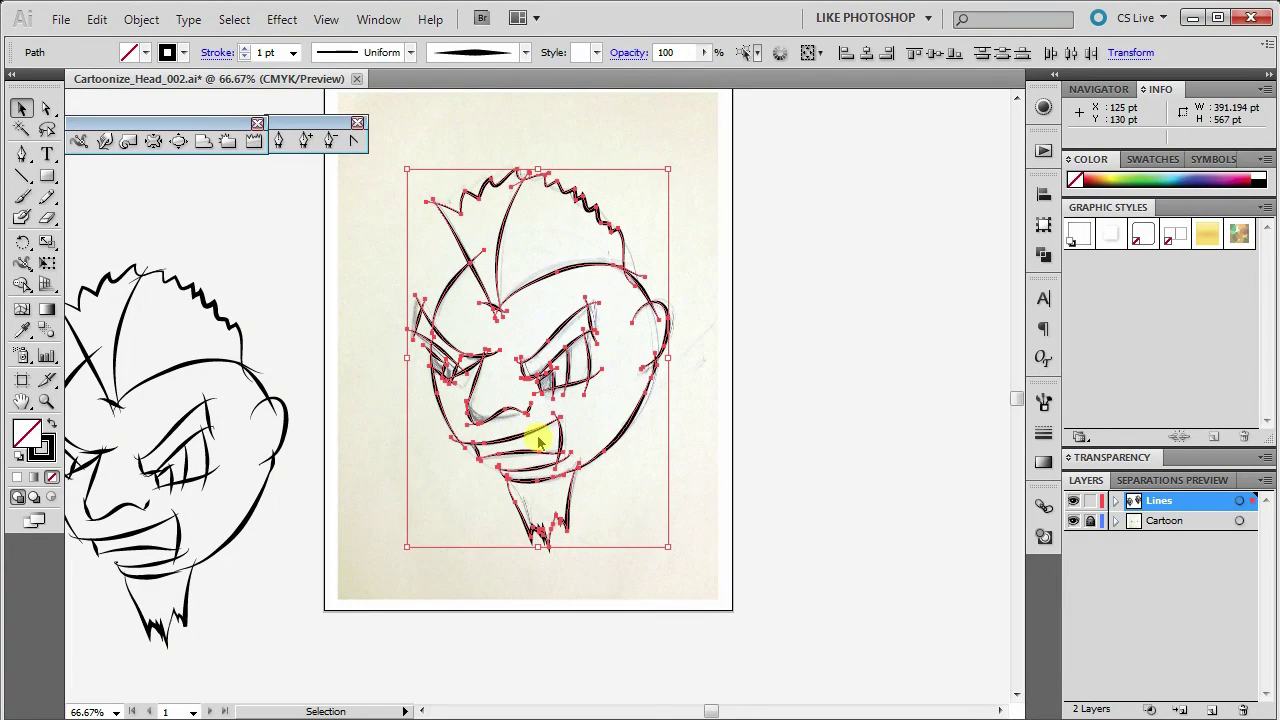
{"action": "left_click", "coordinate": [45, 400]}
{"action": "left_click", "coordinate": [548, 370]}
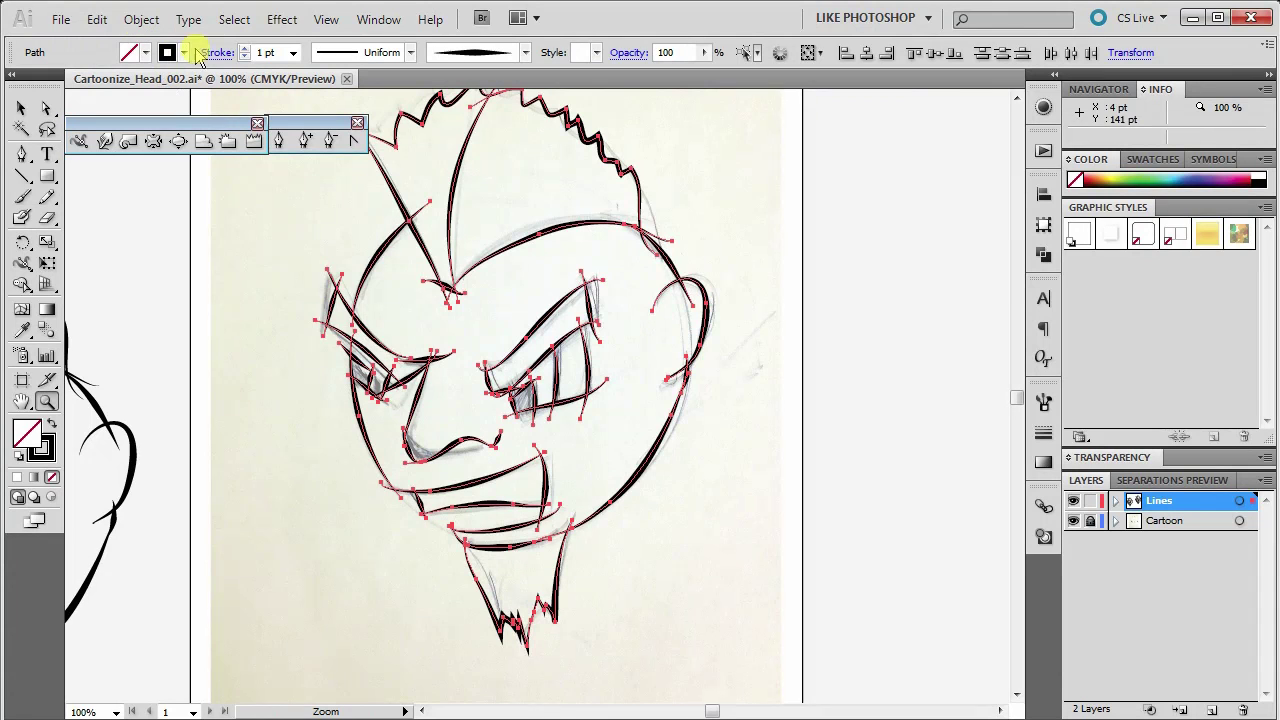
Apply Object > Expand Appearance to turn the selected strokes into filled outlines.
{"action": "left_click", "coordinate": [140, 20]}
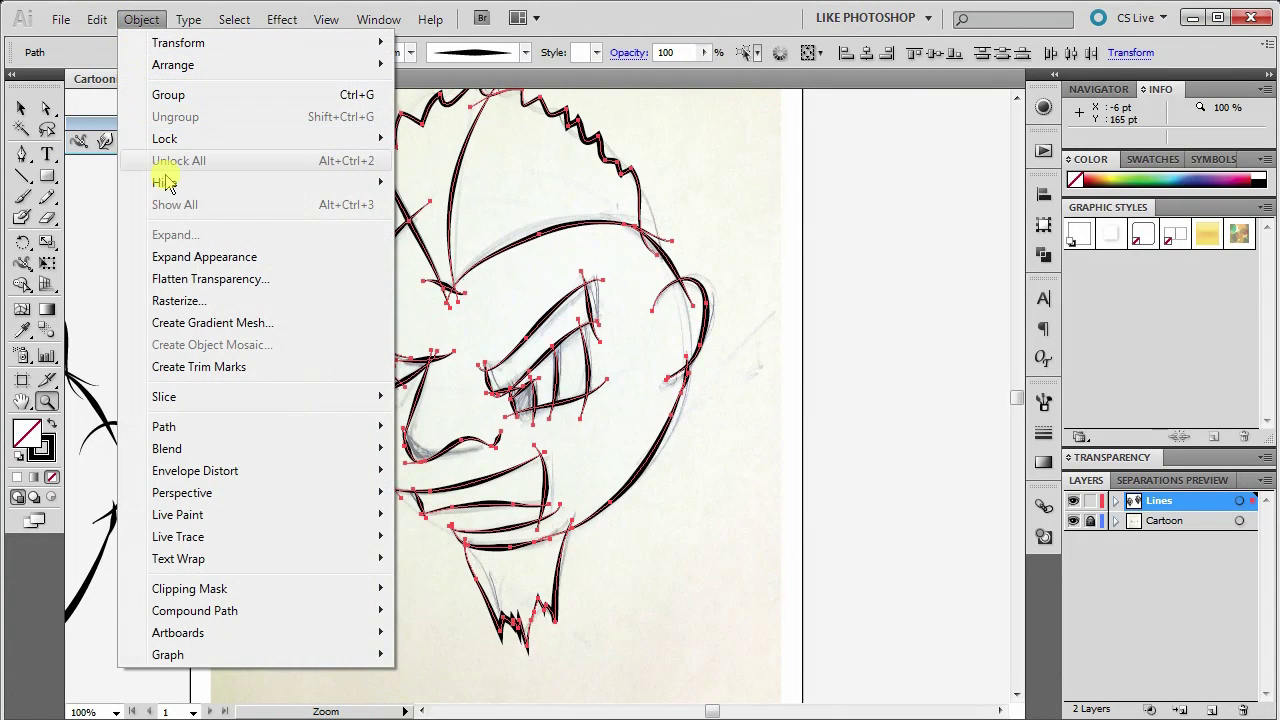
{"action": "left_click", "coordinate": [198, 257]}
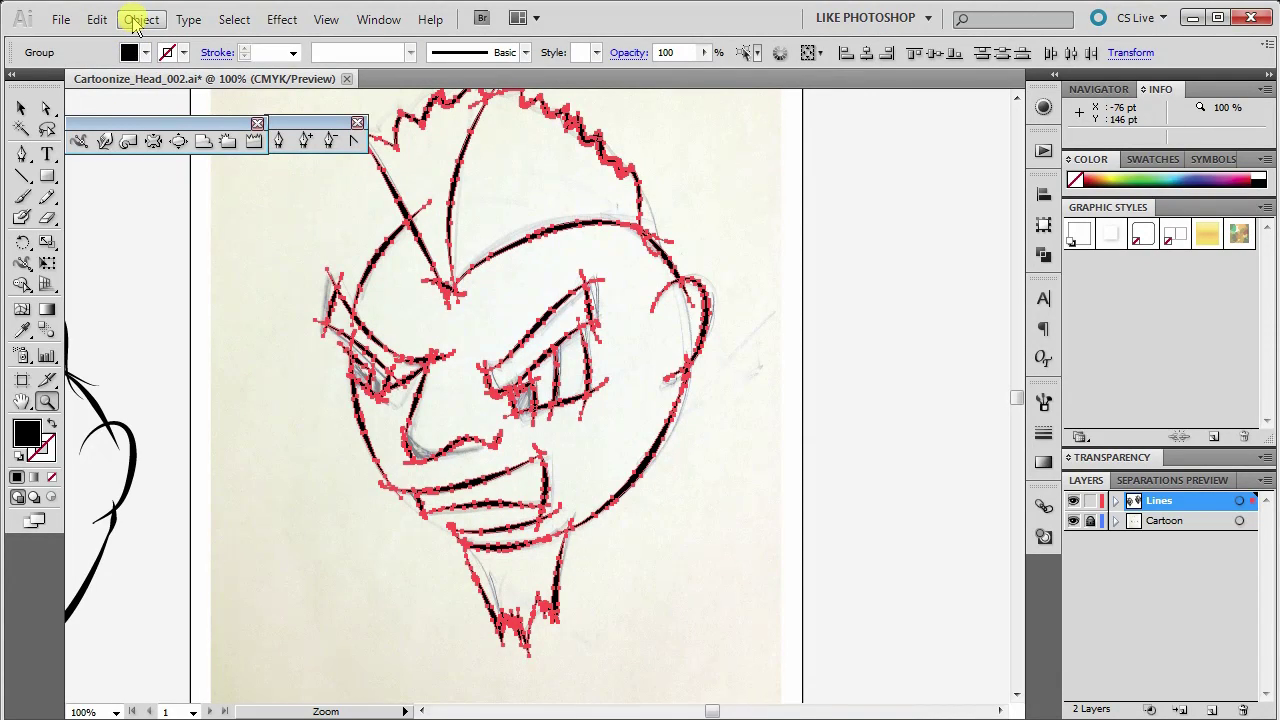
Open the Object > Live Paint submenu to reach Gap Options.
{"action": "left_click", "coordinate": [139, 20]}
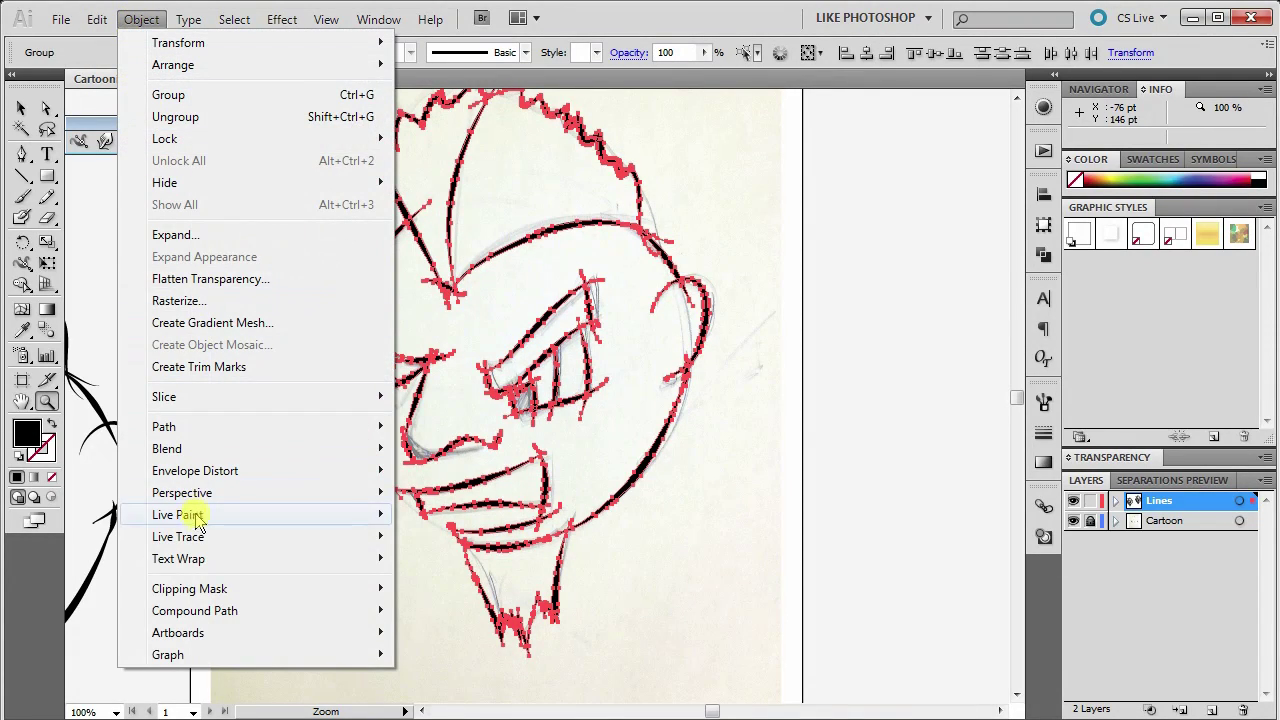
{"action": "mouse_move", "coordinate": [209, 517]}
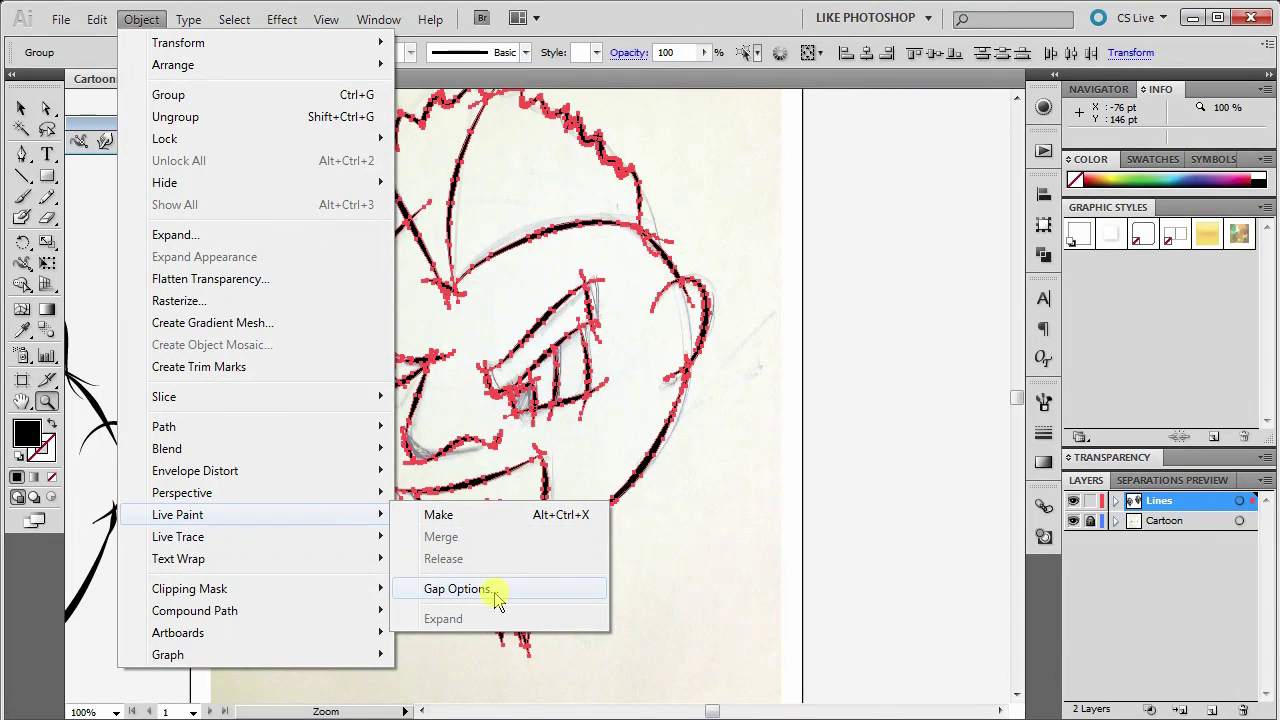
In Gap Options, set Paint stops at to Medium Gaps and save it as default.
{"action": "left_click", "coordinate": [460, 589]}
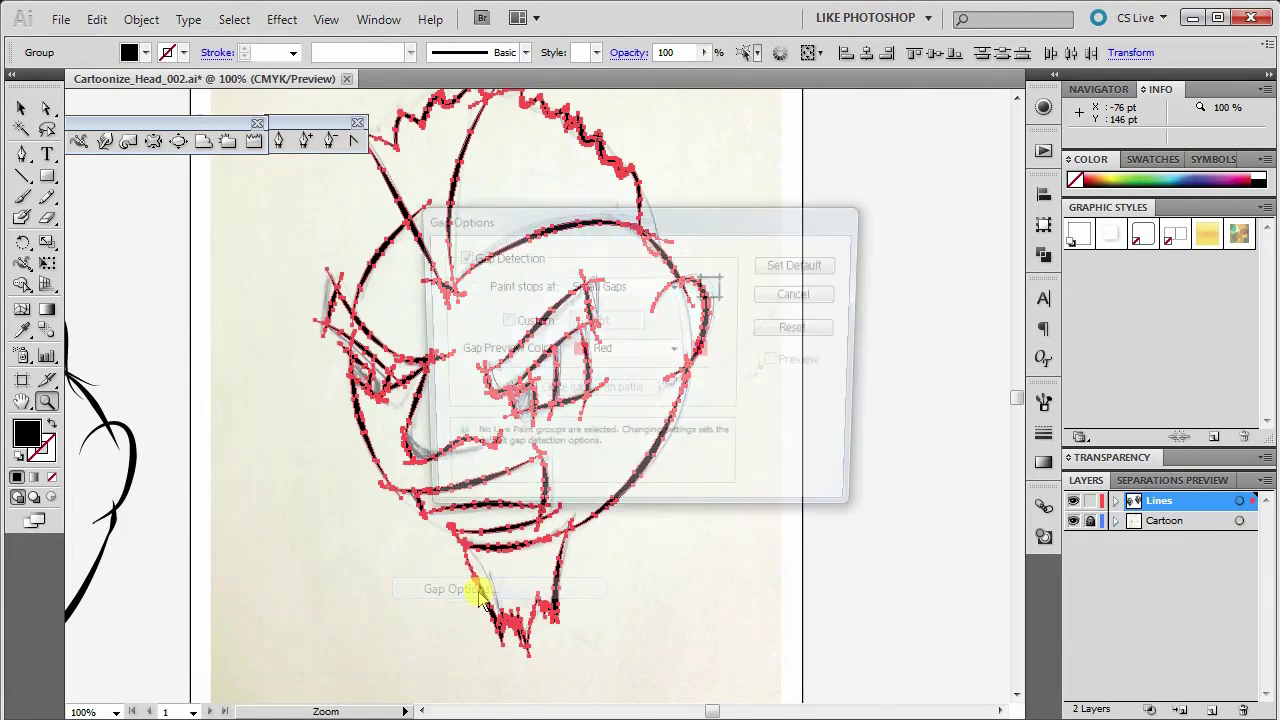
{"action": "mouse_move", "coordinate": [657, 228]}
{"action": "left_mouse_down"}
{"action": "mouse_move", "coordinate": [838, 262]}
{"action": "mouse_move", "coordinate": [902, 260]}
{"action": "left_mouse_up"}
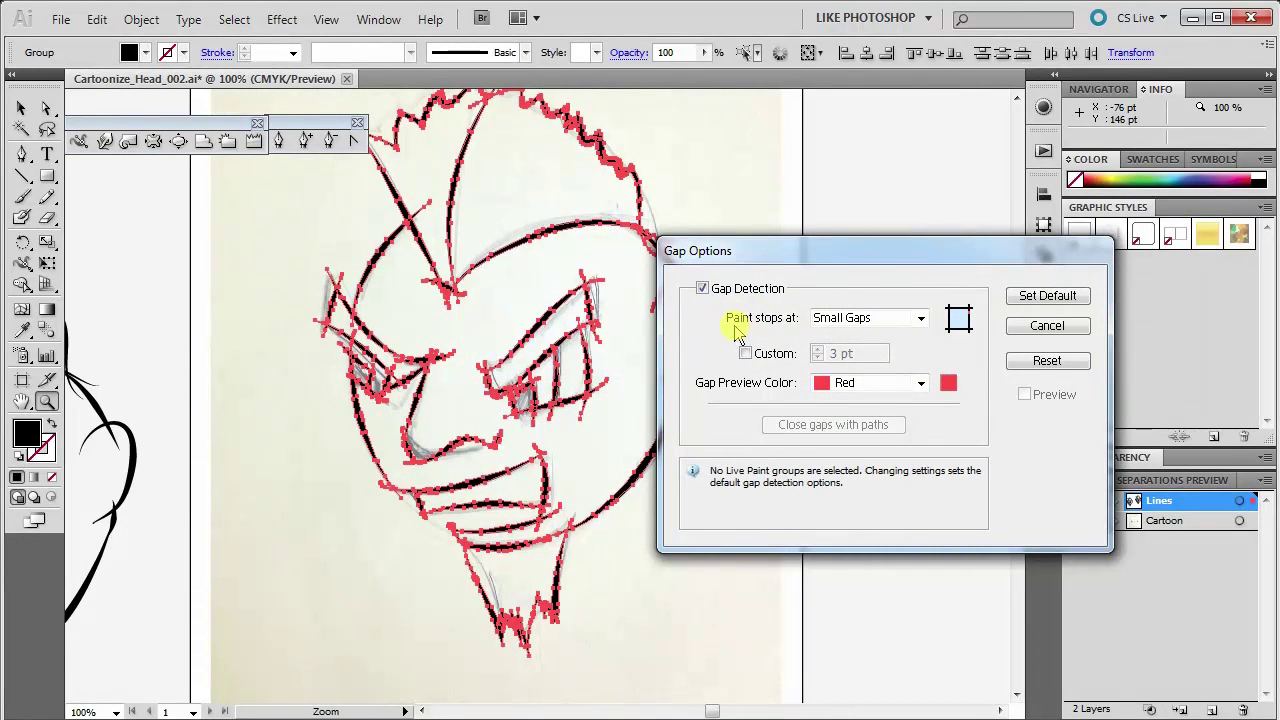
{"action": "left_click", "coordinate": [916, 324]}
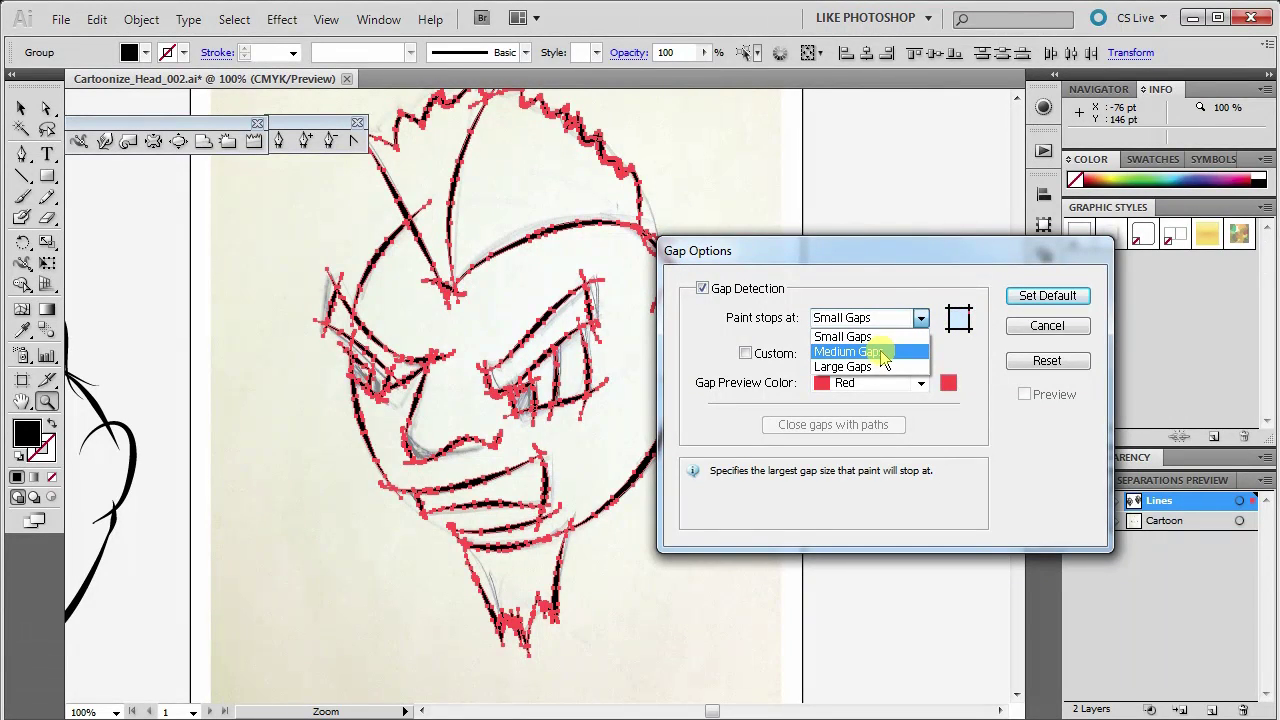
{"action": "left_click", "coordinate": [880, 352]}
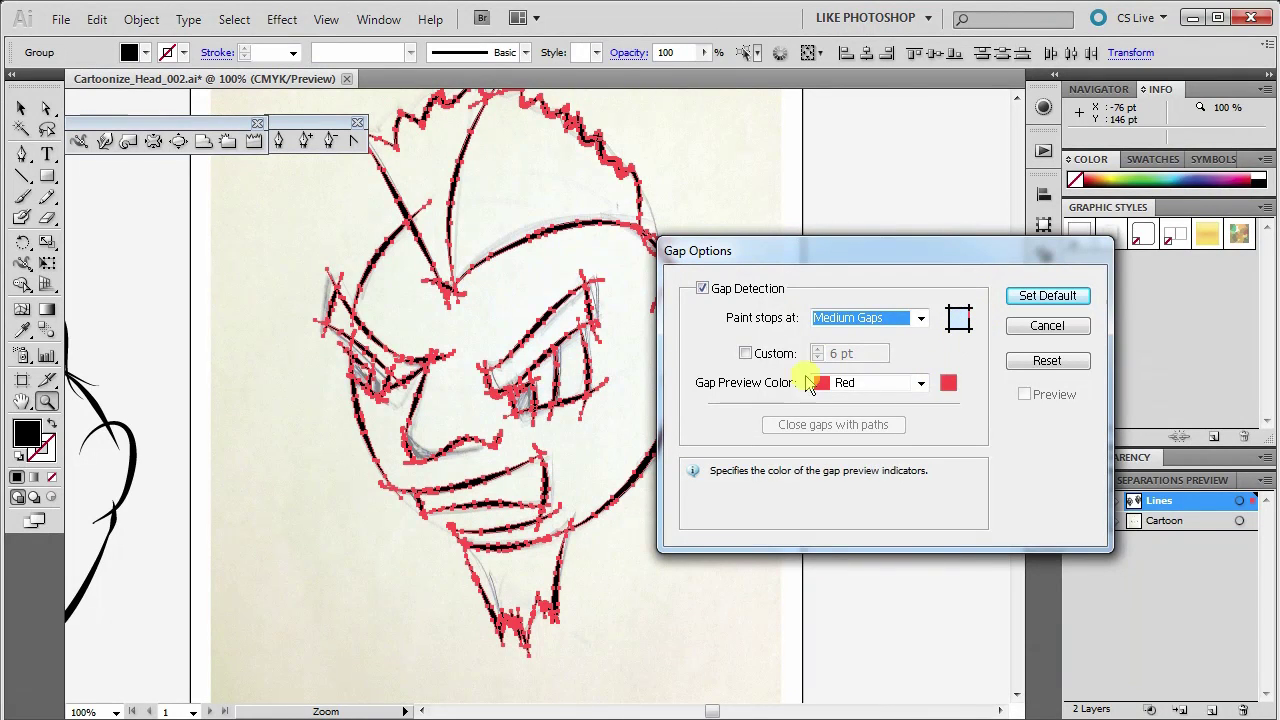
{"action": "left_click", "coordinate": [1041, 300]}
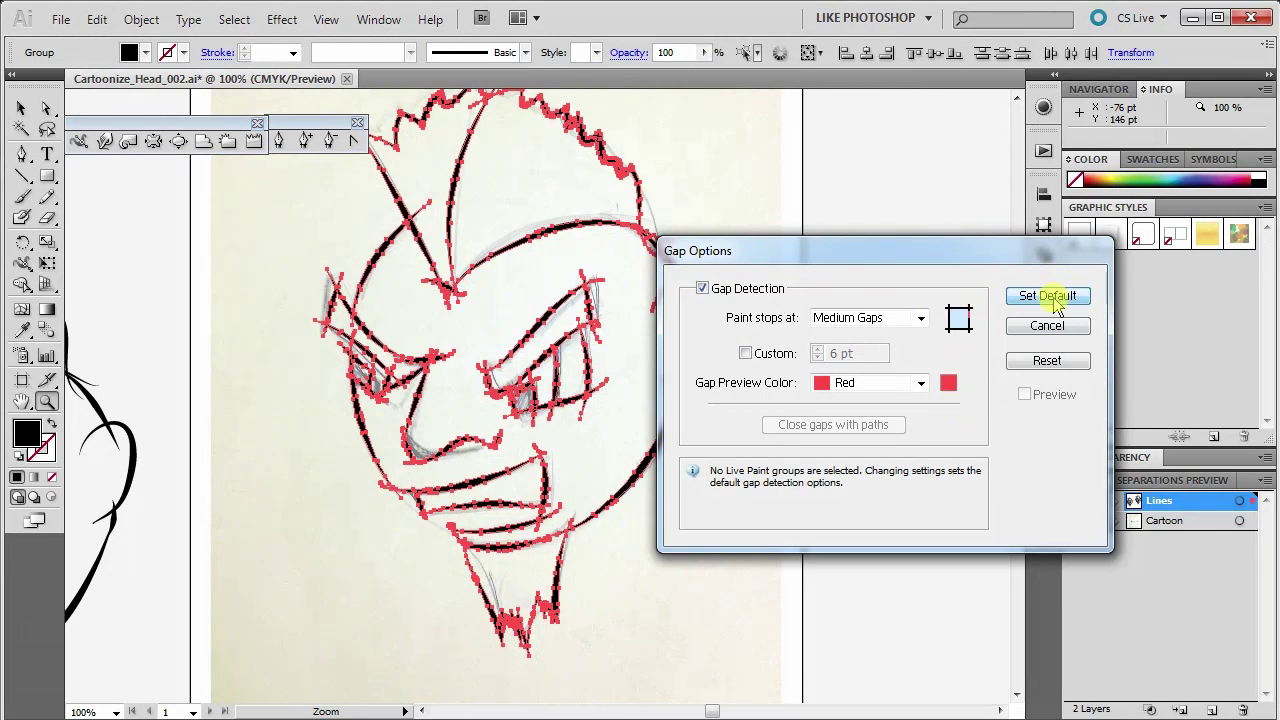
{"action": "left_click", "coordinate": [1048, 297]}
Make the outlined head lines into a Live Paint group.
{"action": "left_click", "coordinate": [132, 22]}
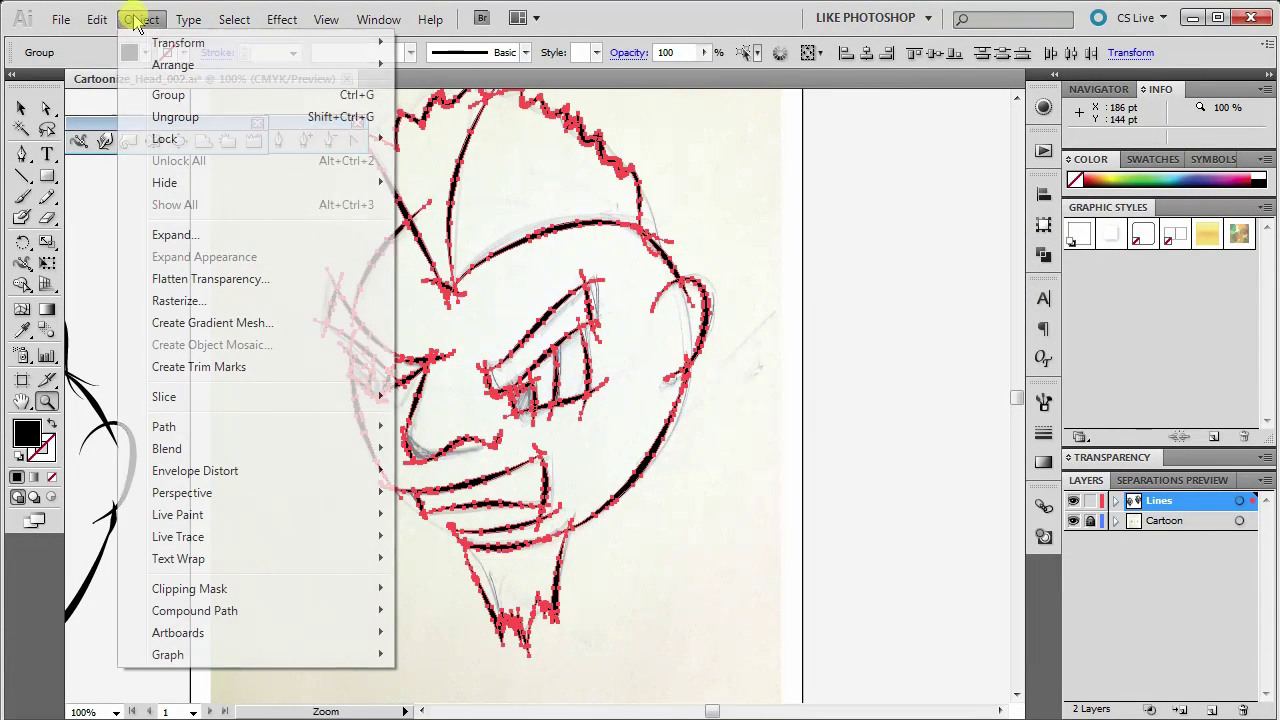
{"action": "mouse_move", "coordinate": [225, 515]}
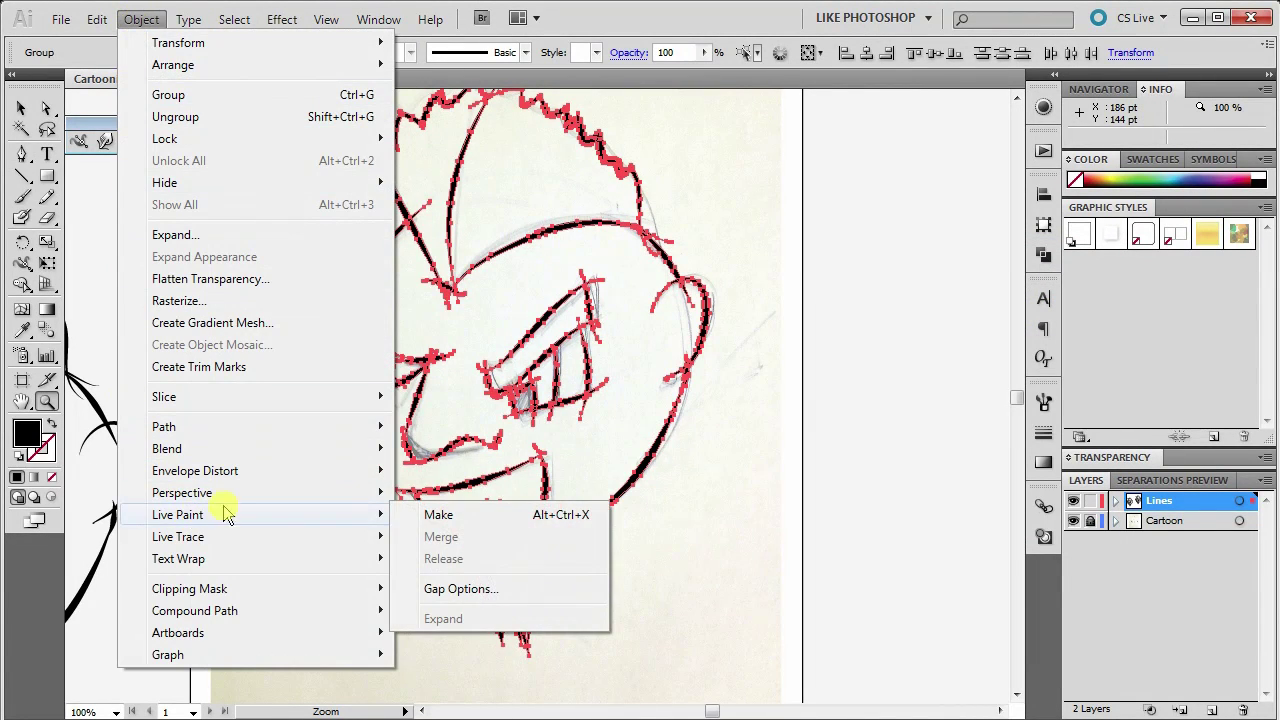
{"action": "left_click", "coordinate": [466, 518]}
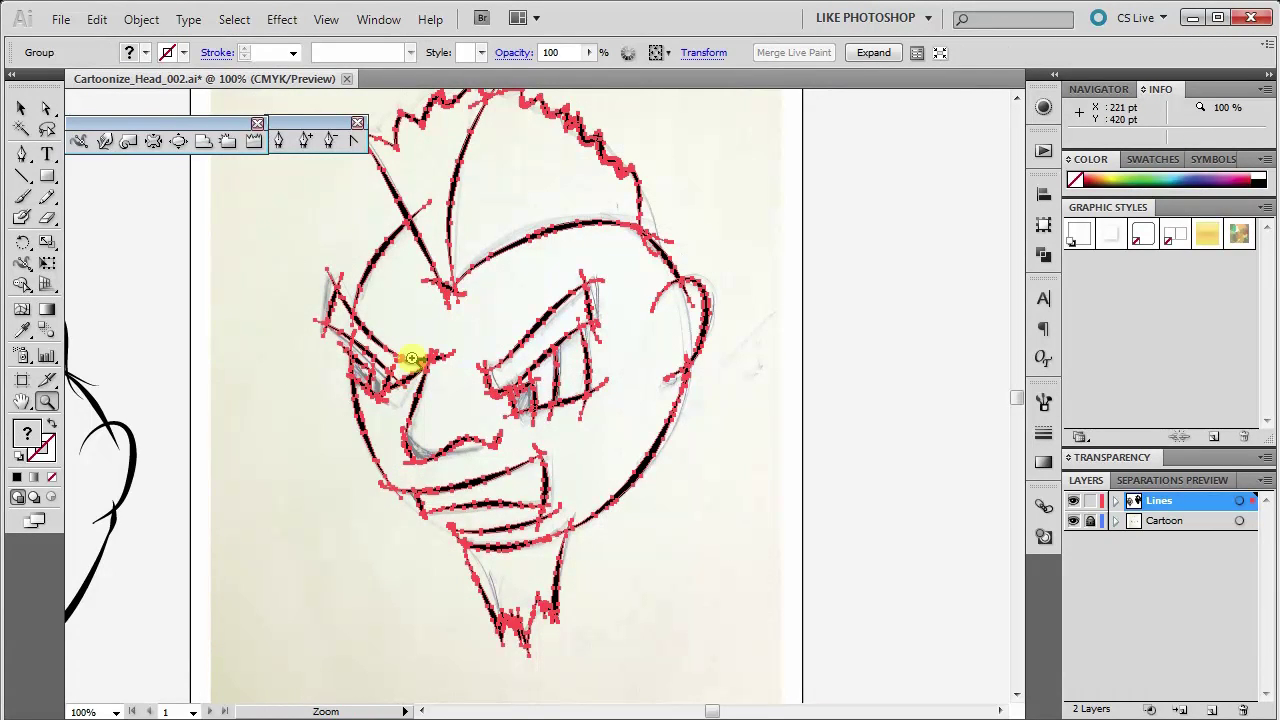
Expand the Live Paint group back into ordinary shapes.
{"action": "left_click", "coordinate": [141, 20]}
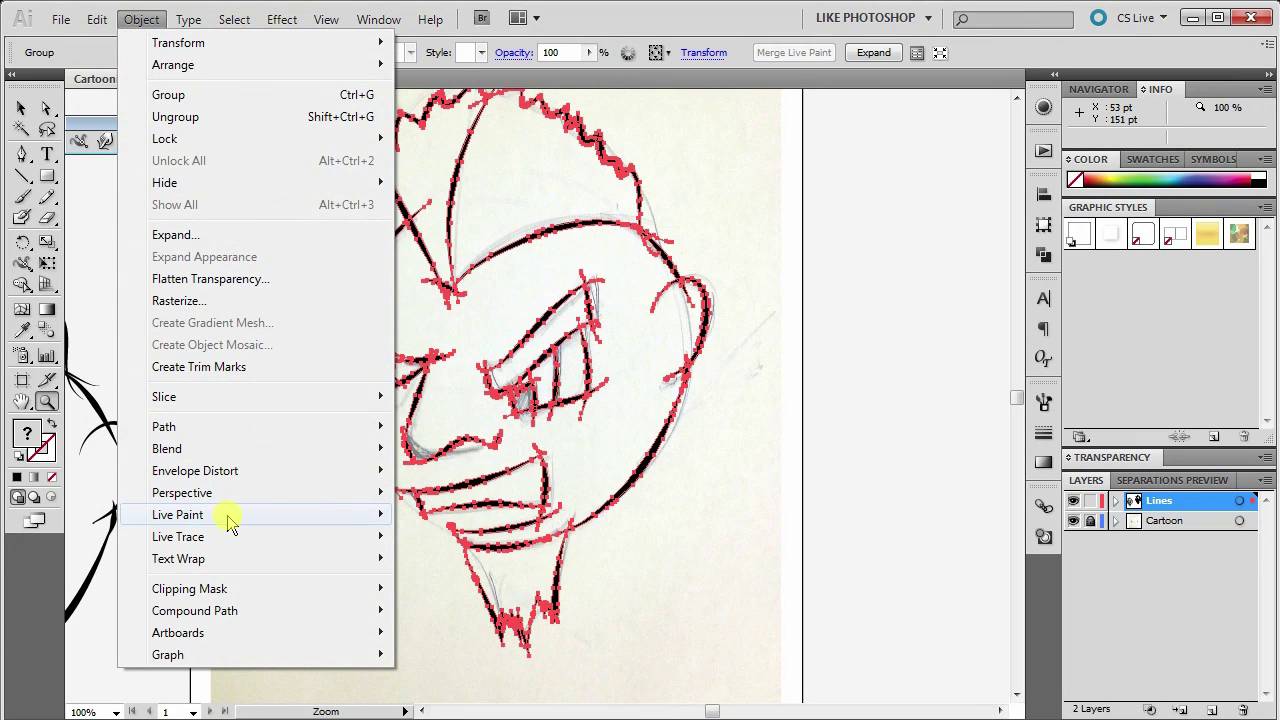
{"action": "mouse_move", "coordinate": [264, 516]}
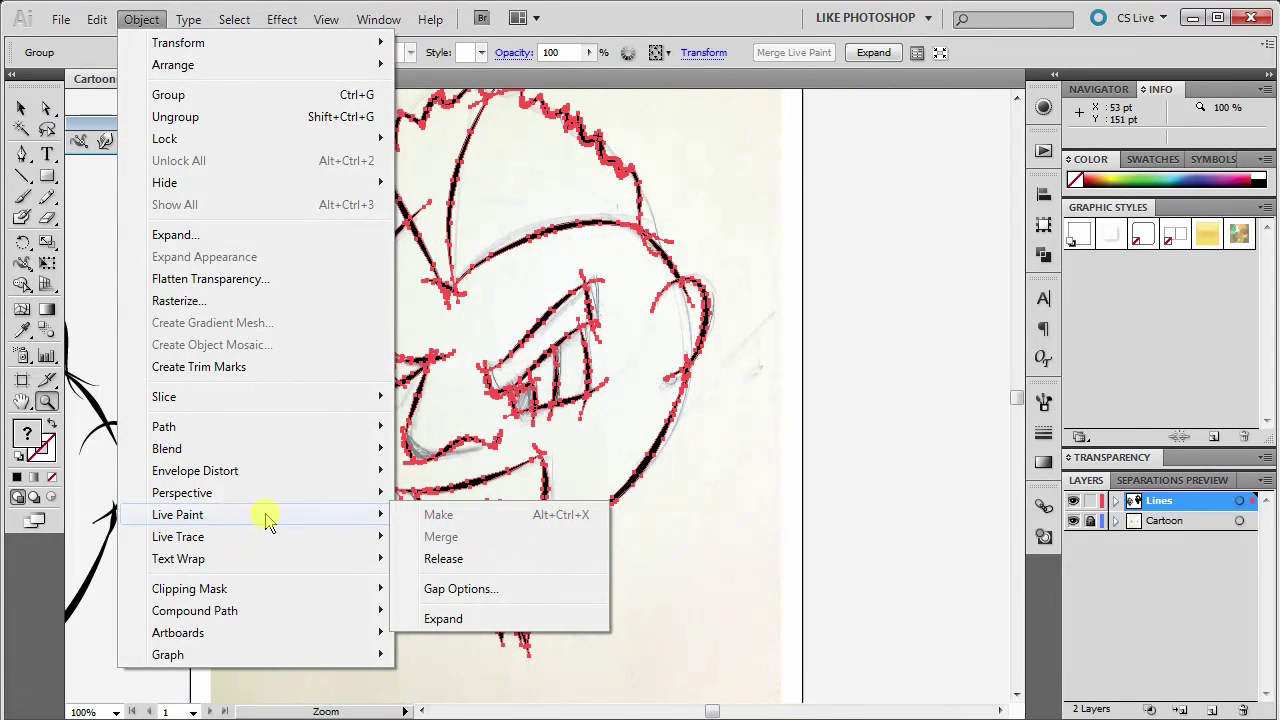
{"action": "left_click", "coordinate": [443, 620]}
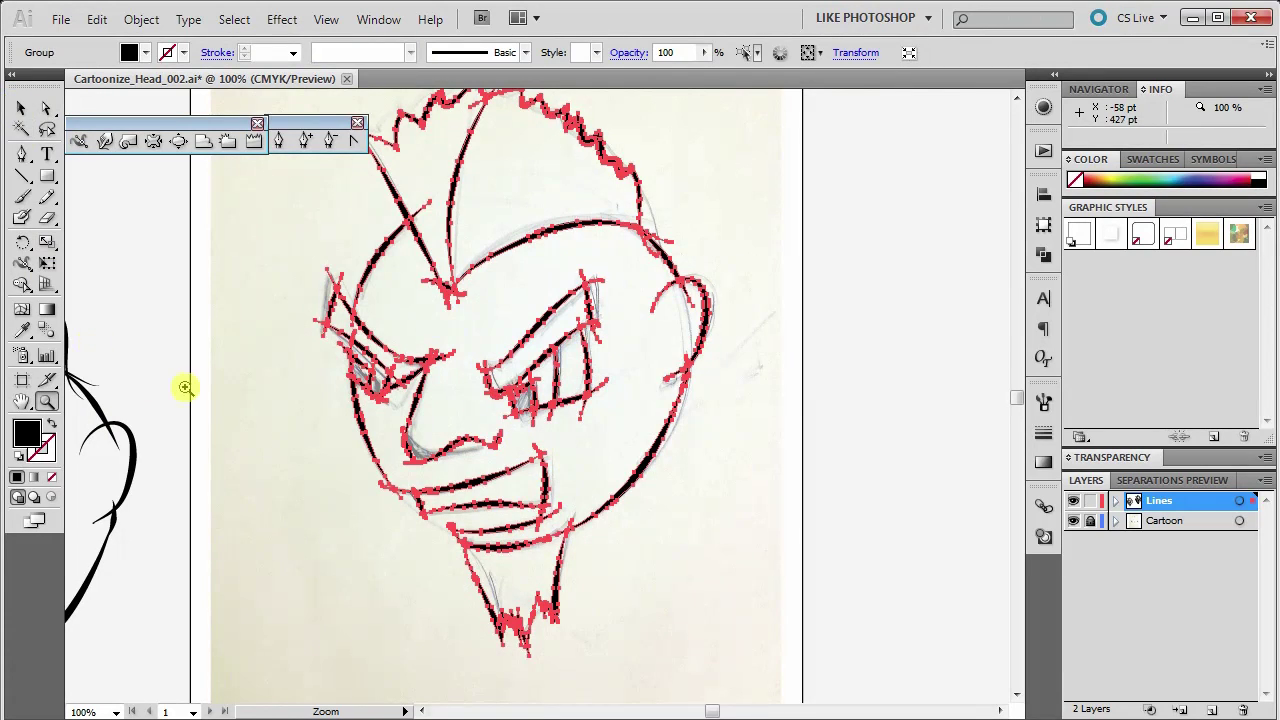
{"action": "left_click", "coordinate": [490, 492]}
{"action": "left_click", "coordinate": [628, 356]}
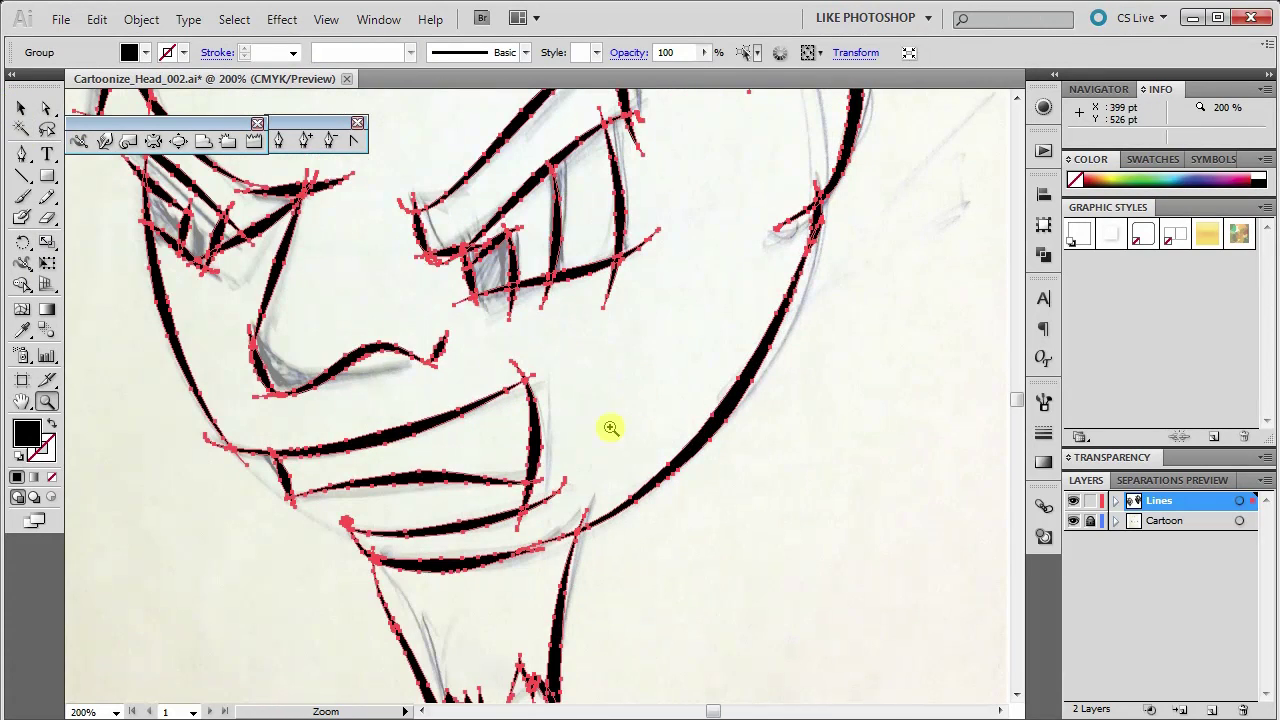
{"action": "left_click", "coordinate": [534, 484]}
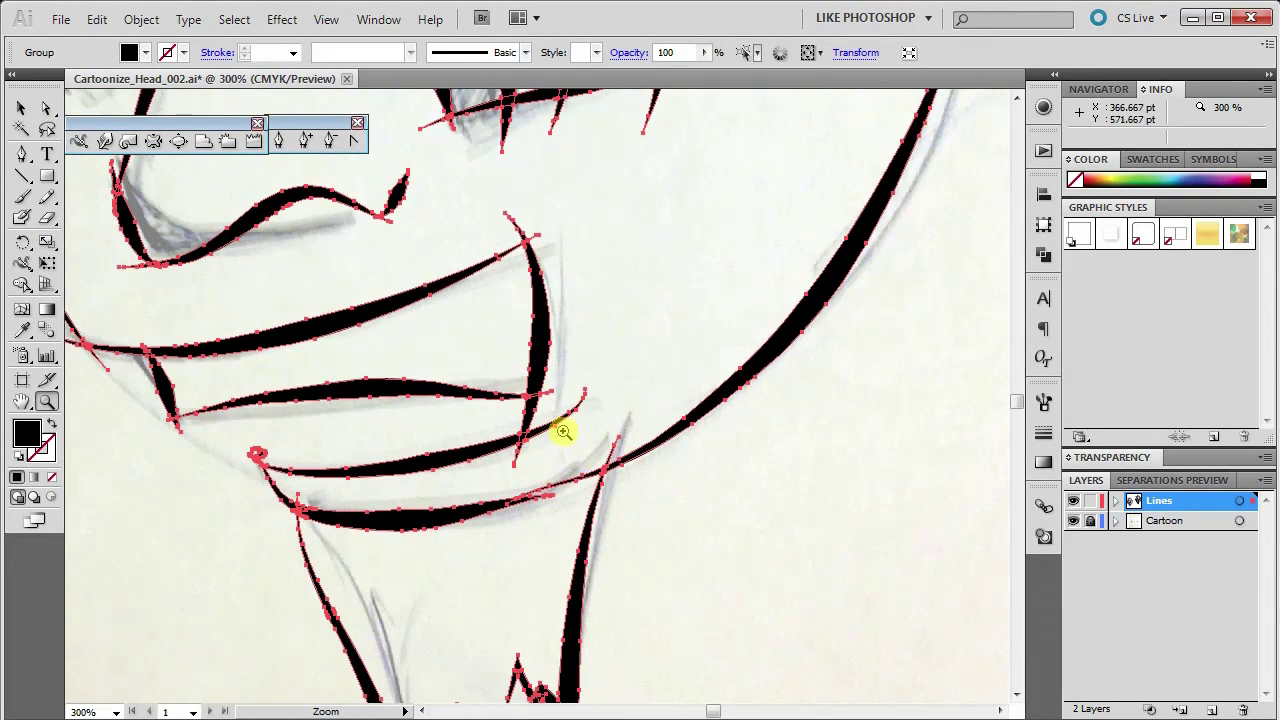
{"action": "left_click", "coordinate": [527, 425]}
{"action": "left_click", "coordinate": [511, 420]}
{"action": "left_click", "coordinate": [547, 388]}
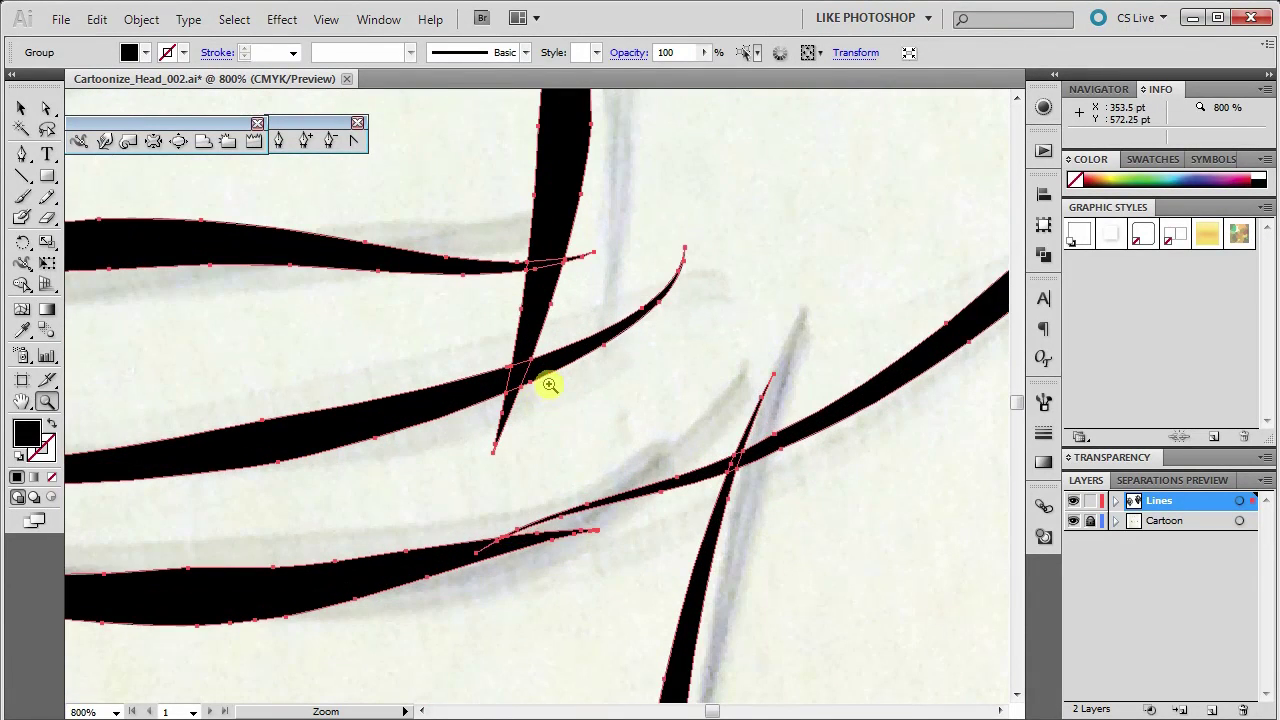
{"action": "left_click", "coordinate": [540, 383]}
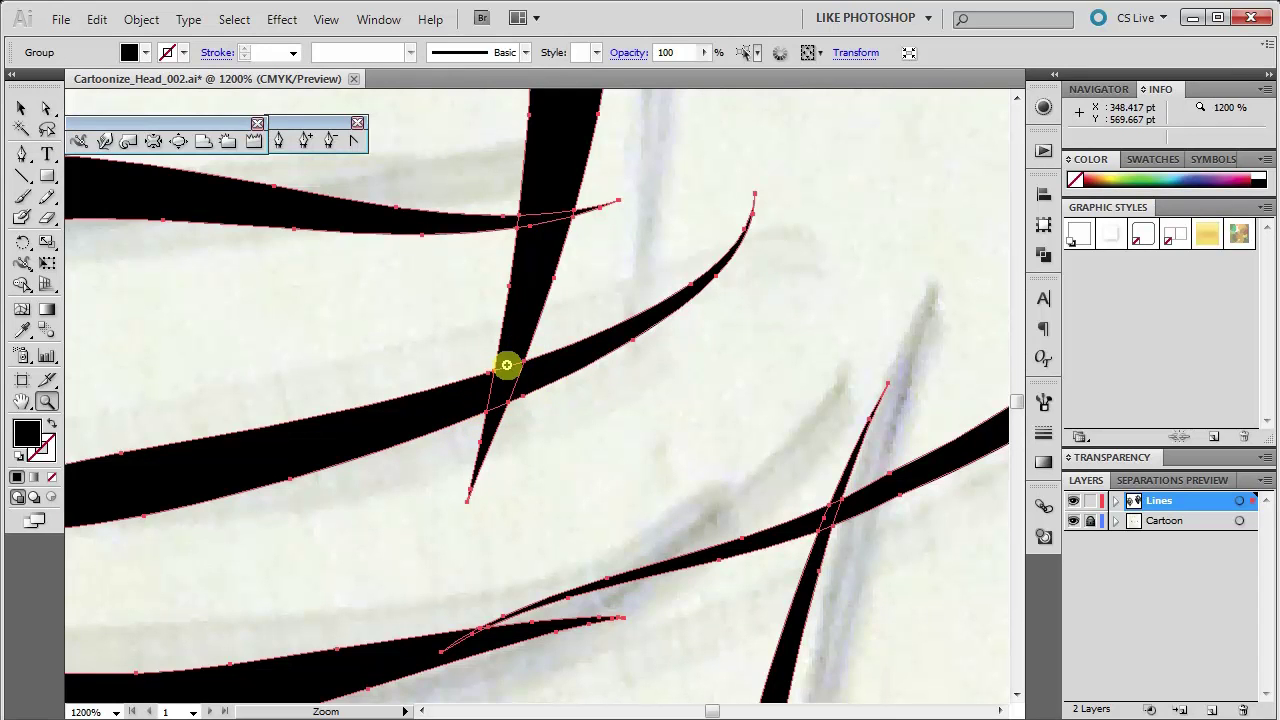
{"action": "left_click", "coordinate": [496, 395], "text": "alt"}
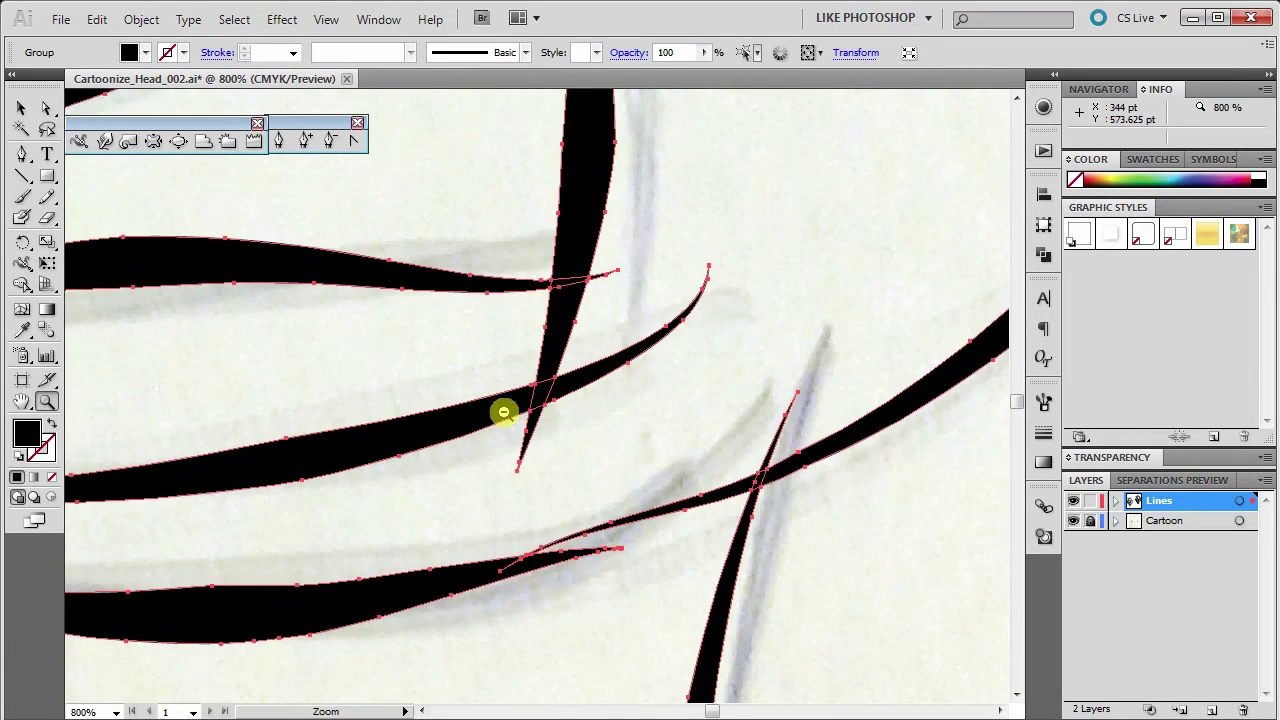
{"action": "left_click", "coordinate": [554, 420], "text": "alt"}
{"action": "left_click", "coordinate": [538, 410], "text": "alt"}
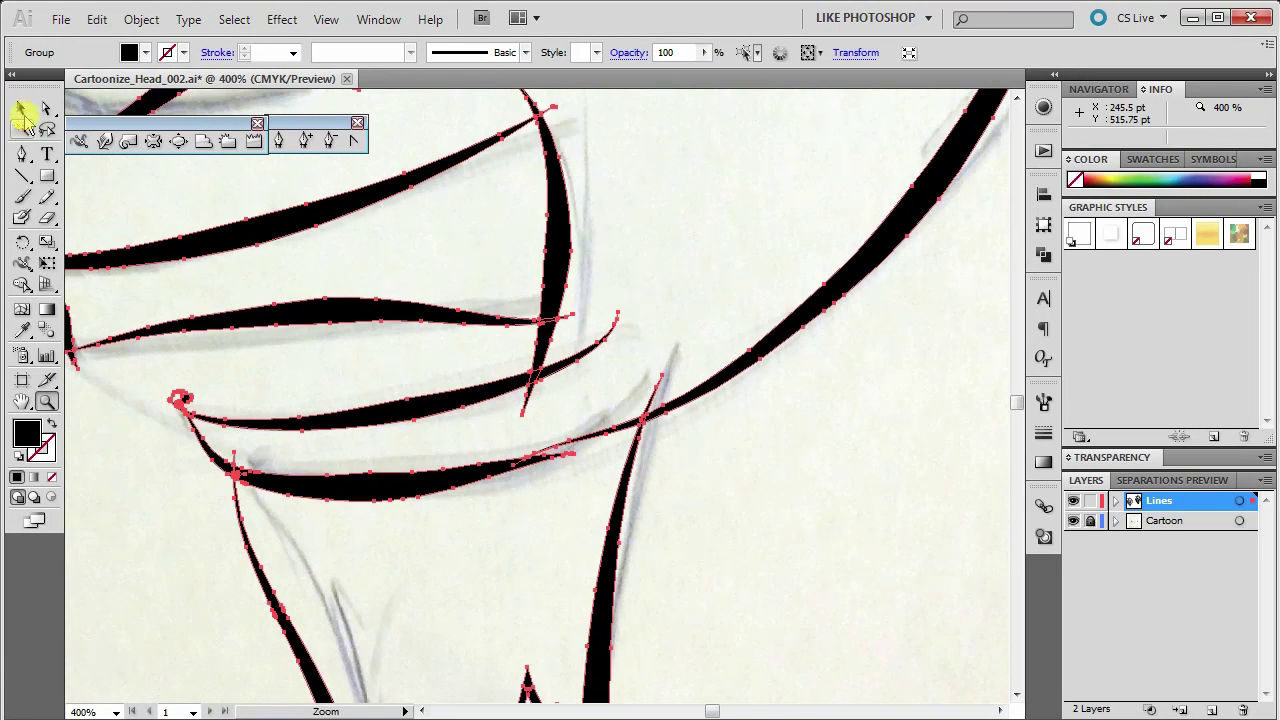
Ungroup the line art twice to separate the nested groups.
{"action": "left_click", "coordinate": [21, 107]}
{"action": "left_click", "coordinate": [110, 535]}
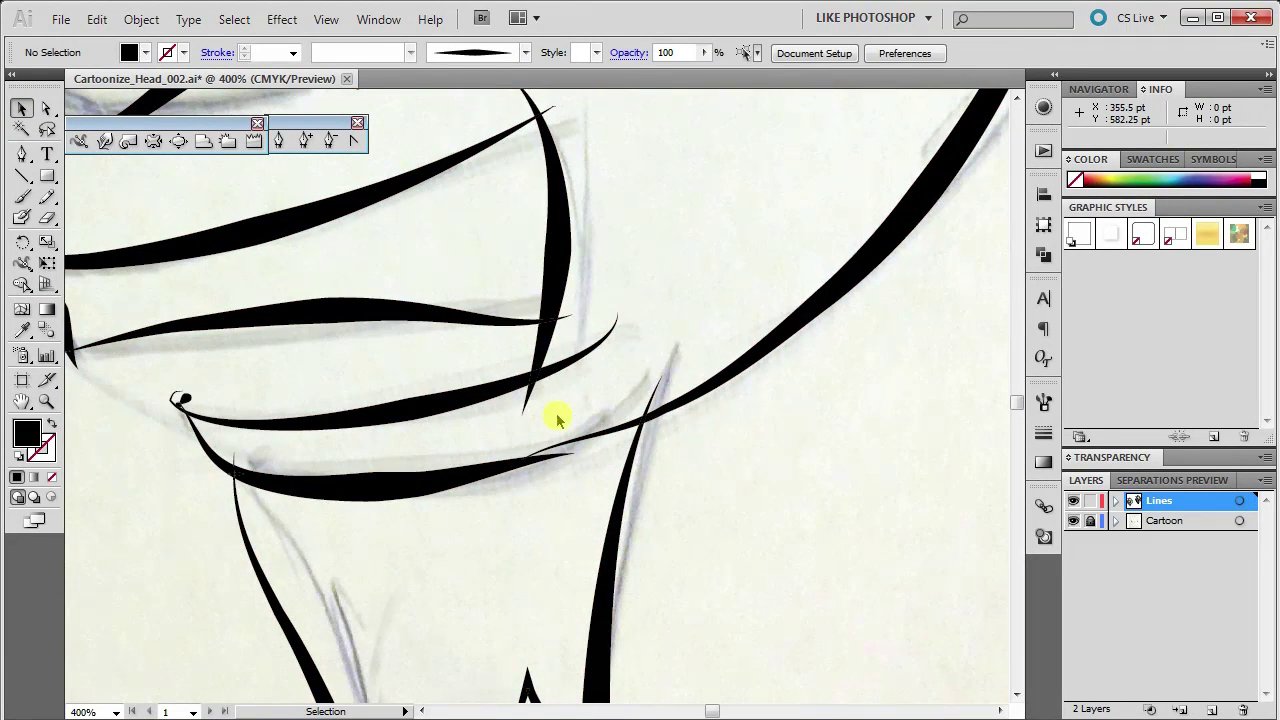
{"action": "left_click", "coordinate": [528, 400]}
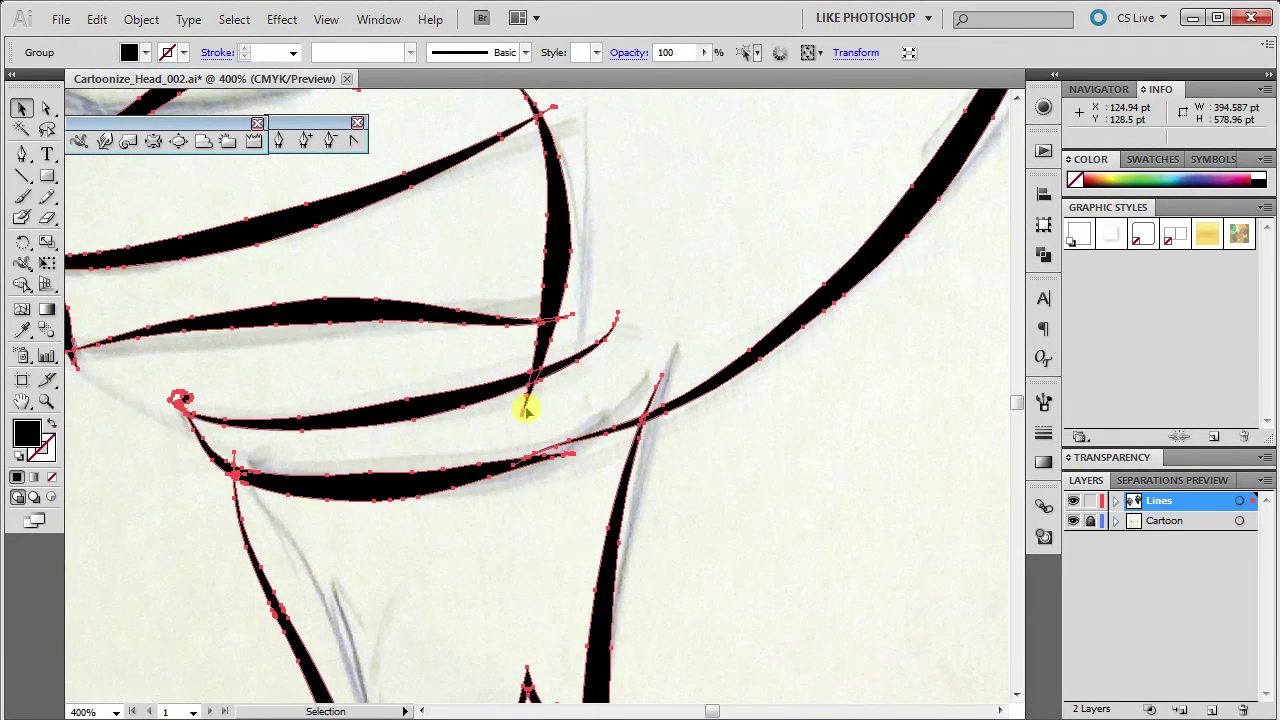
{"action": "right_click", "coordinate": [527, 408]}
{"action": "left_click", "coordinate": [585, 528]}
{"action": "left_click", "coordinate": [587, 403]}
{"action": "left_click", "coordinate": [528, 401]}
{"action": "right_click", "coordinate": [524, 398]}
{"action": "left_click", "coordinate": [572, 520]}
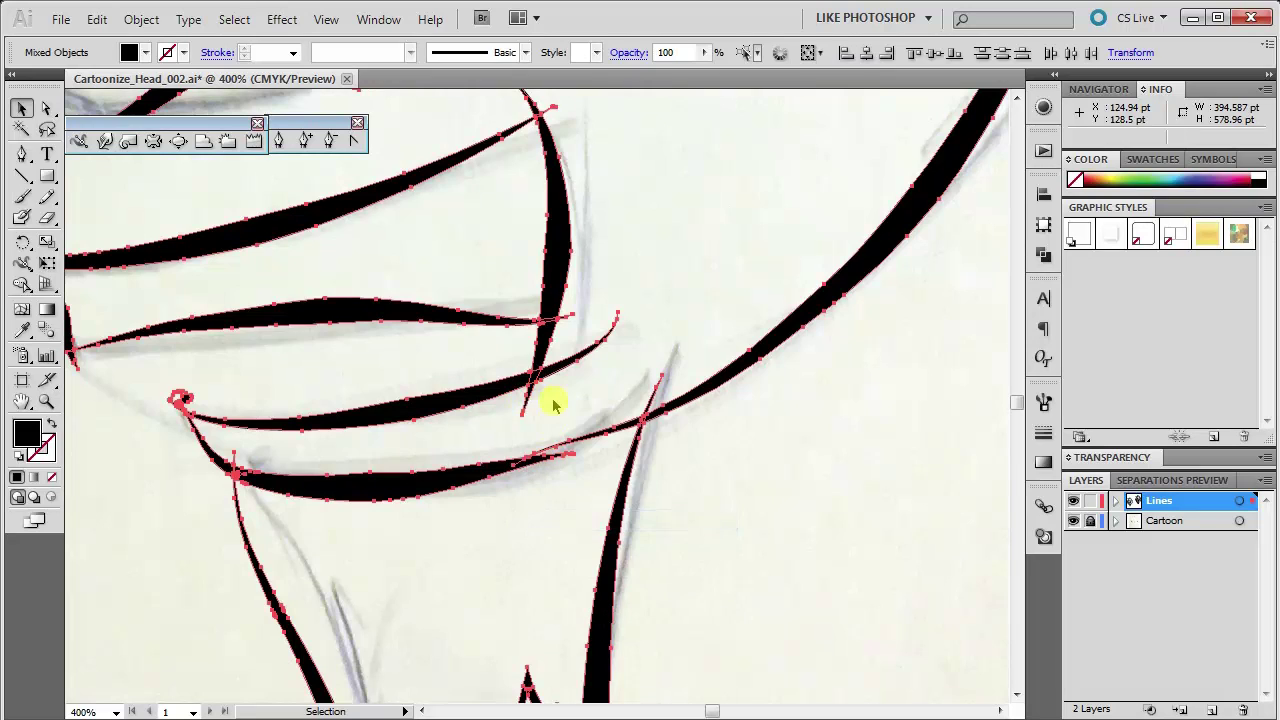
{"action": "left_click", "coordinate": [553, 403]}
Delete five stray line-end fragments around the mouth, including the lip corner.
{"action": "left_click", "coordinate": [528, 398]}
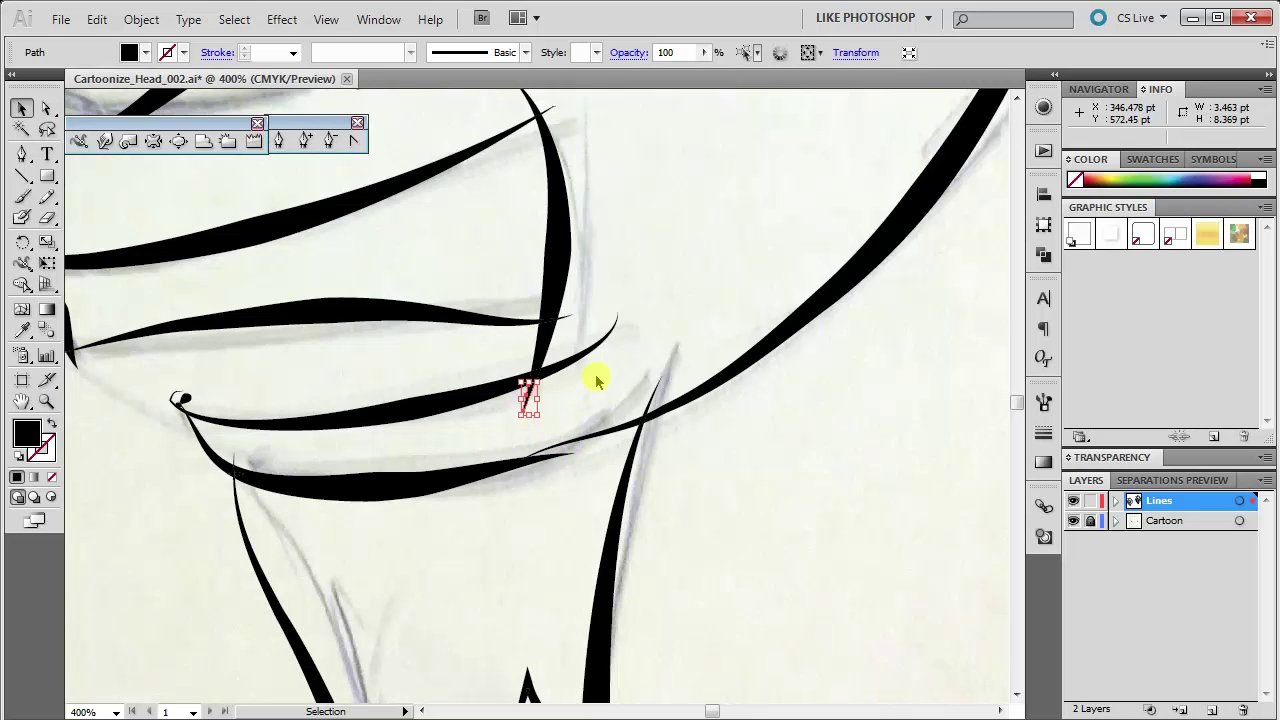
{"action": "left_click", "coordinate": [628, 392]}
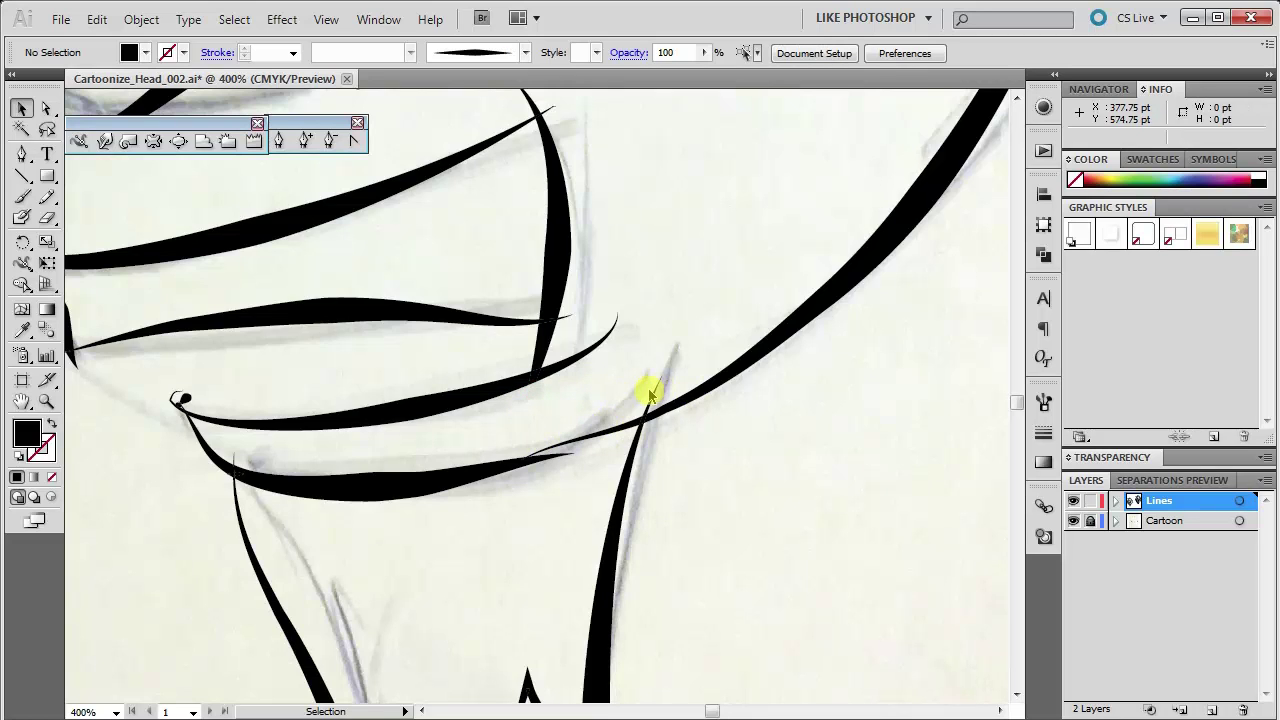
{"action": "left_click", "coordinate": [658, 402]}
{"action": "key", "text": "Delete"}
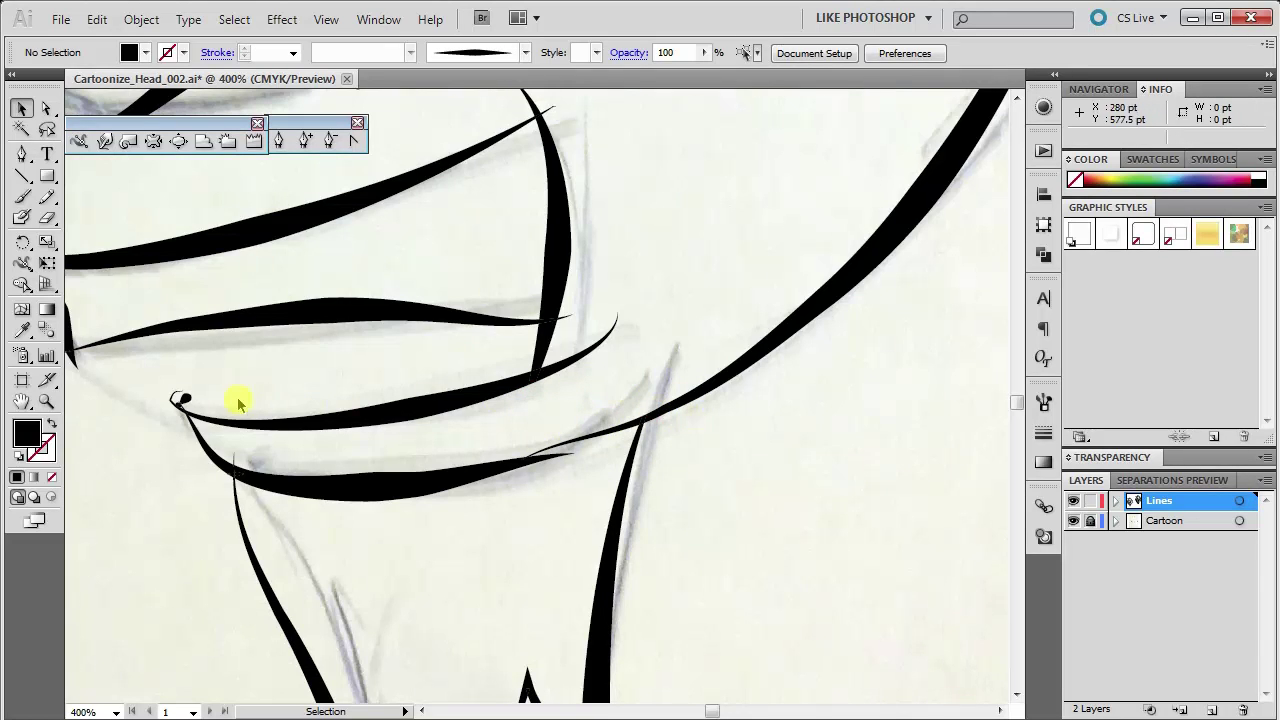
{"action": "left_click", "coordinate": [185, 402]}
{"action": "key", "text": "Delete"}
{"action": "left_click", "coordinate": [175, 395]}
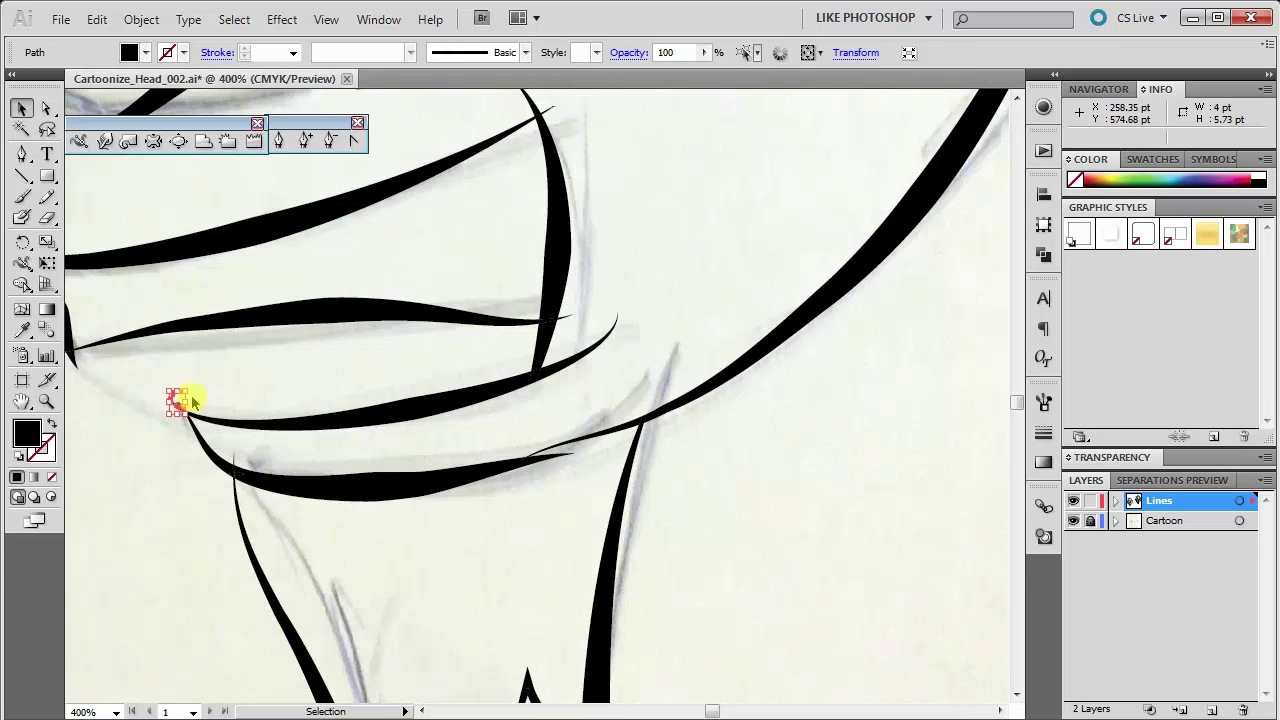
{"action": "key", "text": "Delete"}
{"action": "left_click", "coordinate": [184, 406]}
{"action": "key", "text": "Delete"}
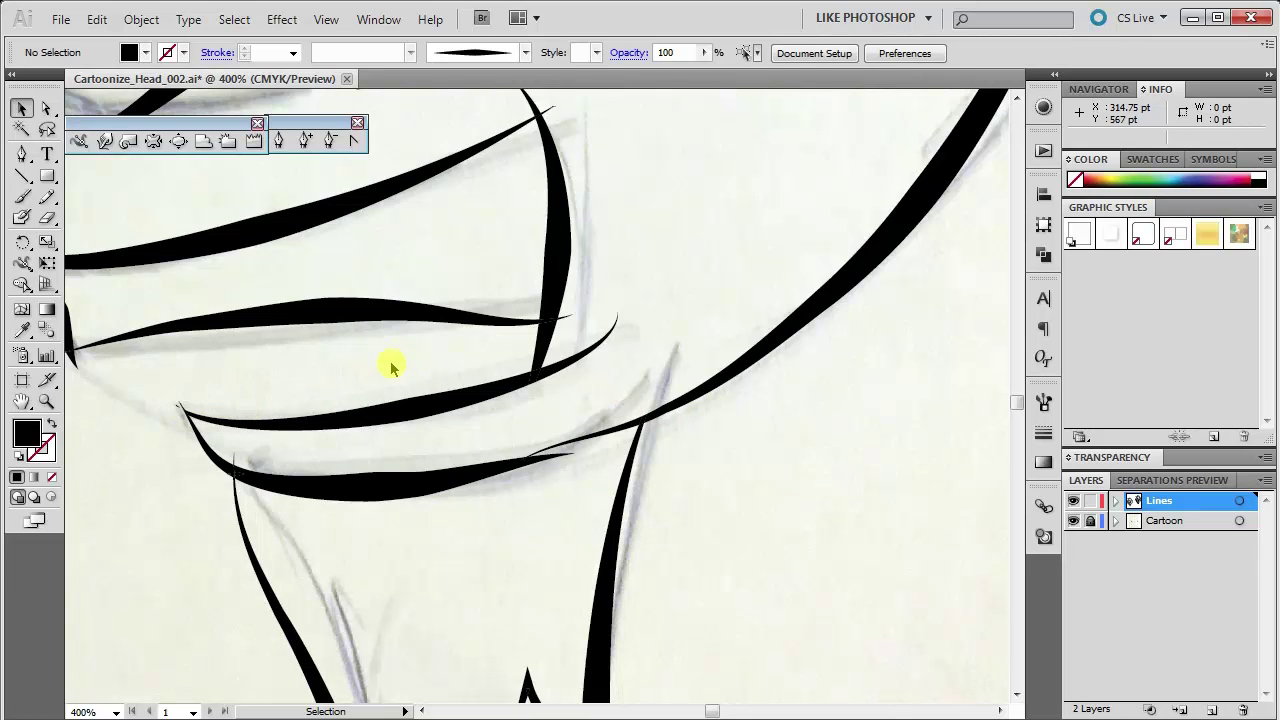
{"action": "left_click", "coordinate": [567, 316]}
{"action": "key", "text": "Delete"}
{"action": "left_click", "coordinate": [549, 362]}
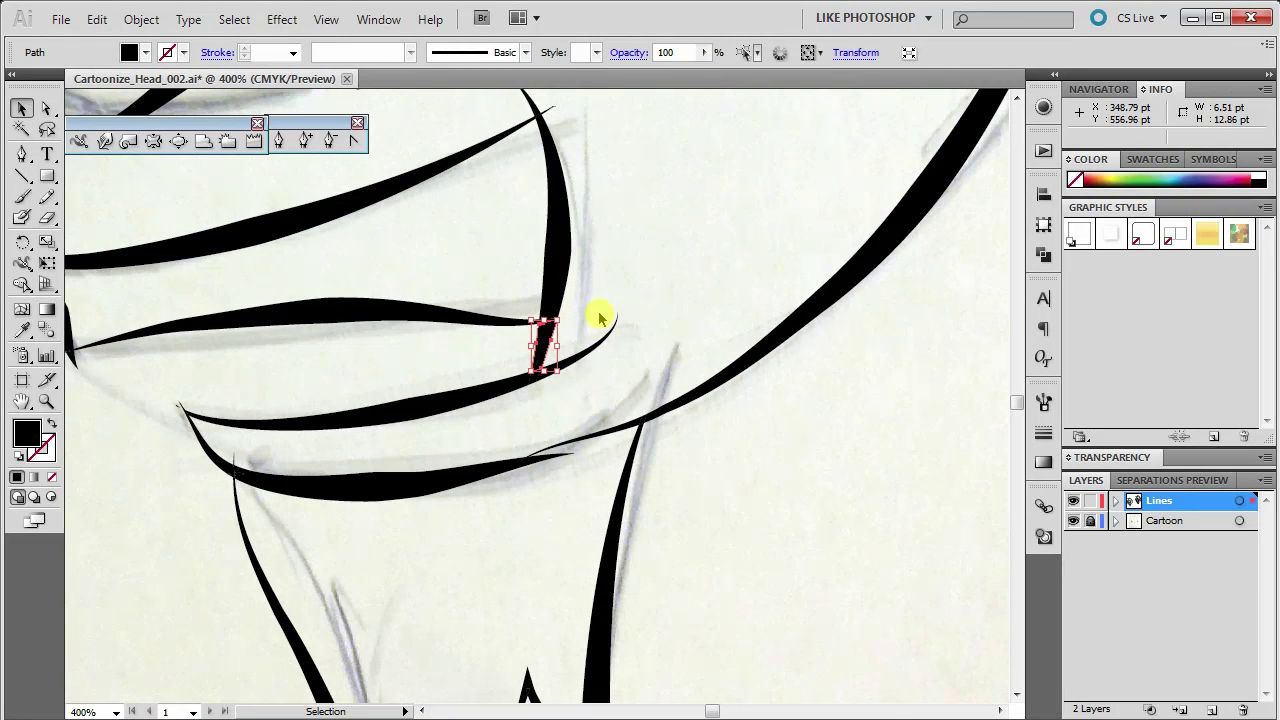
Delete the thin curved stroke end and the fragments at the other lip corner.
{"action": "scroll", "coordinate": [605, 220], "scroll_direction": "up", "scroll_amount": 3}
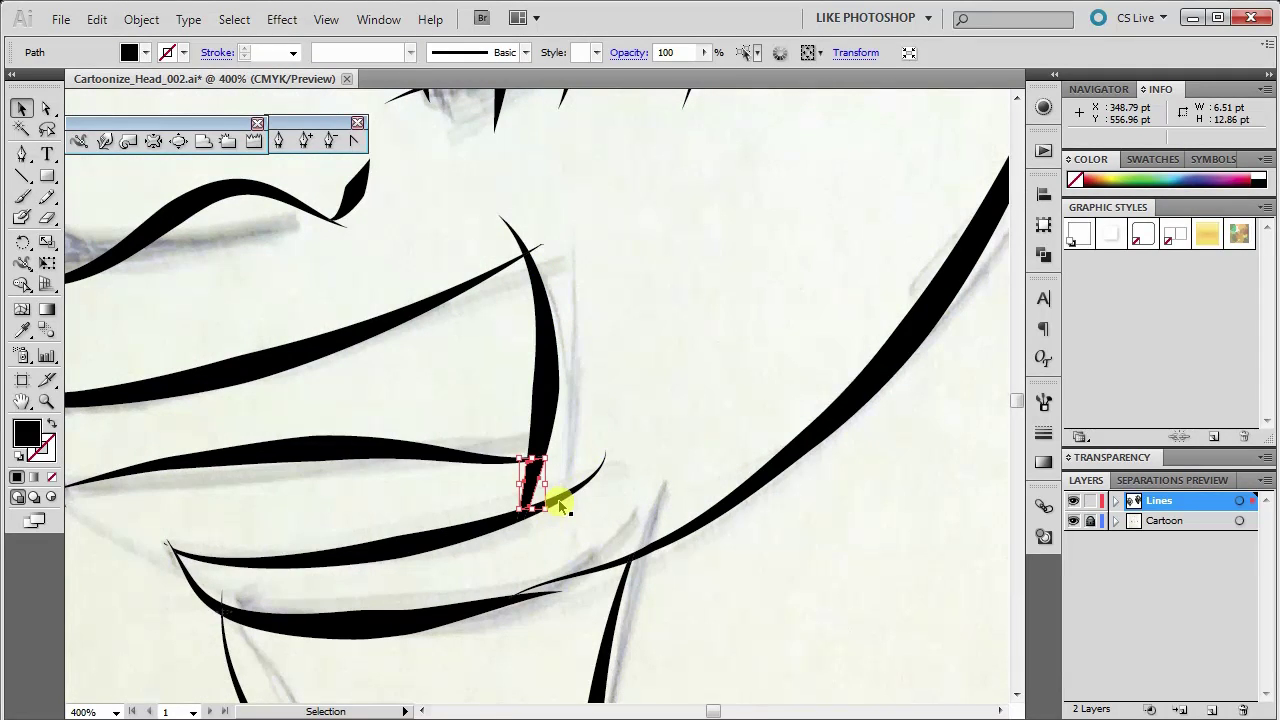
{"action": "left_click", "coordinate": [570, 492]}
{"action": "key", "text": "Delete"}
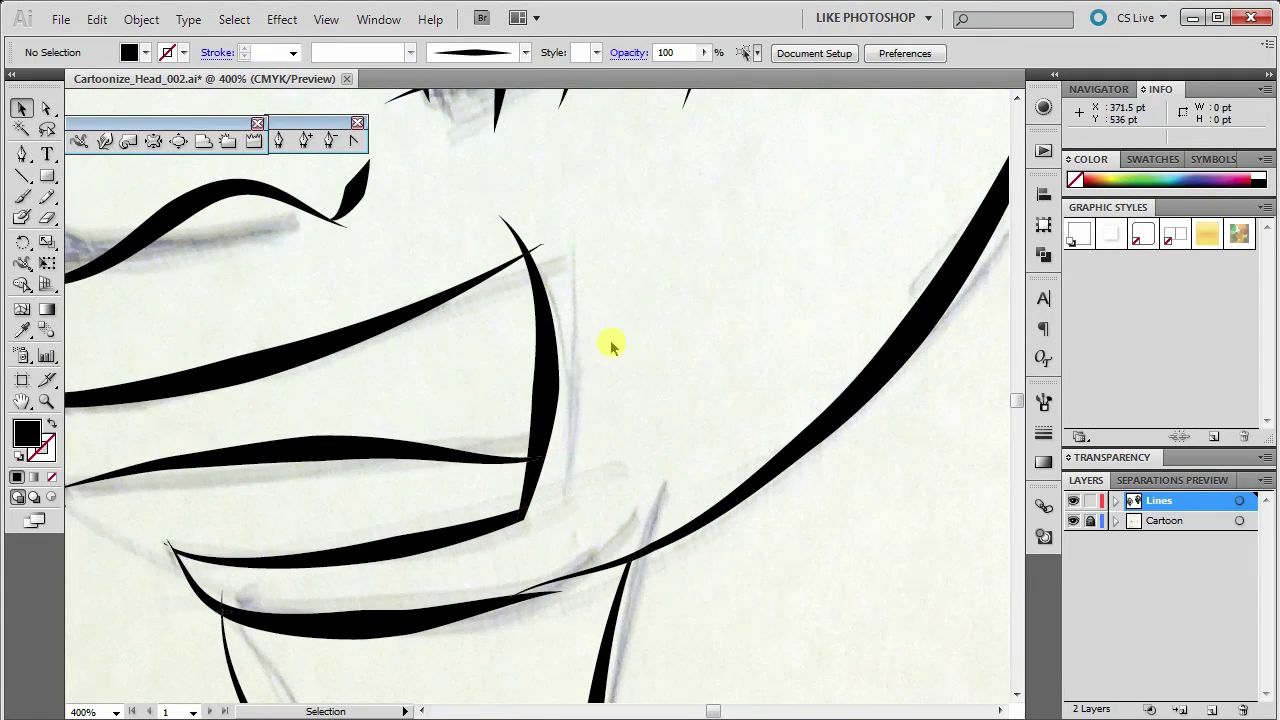
{"action": "left_click", "coordinate": [532, 250]}
{"action": "key", "text": "Delete"}
{"action": "left_click", "coordinate": [527, 240]}
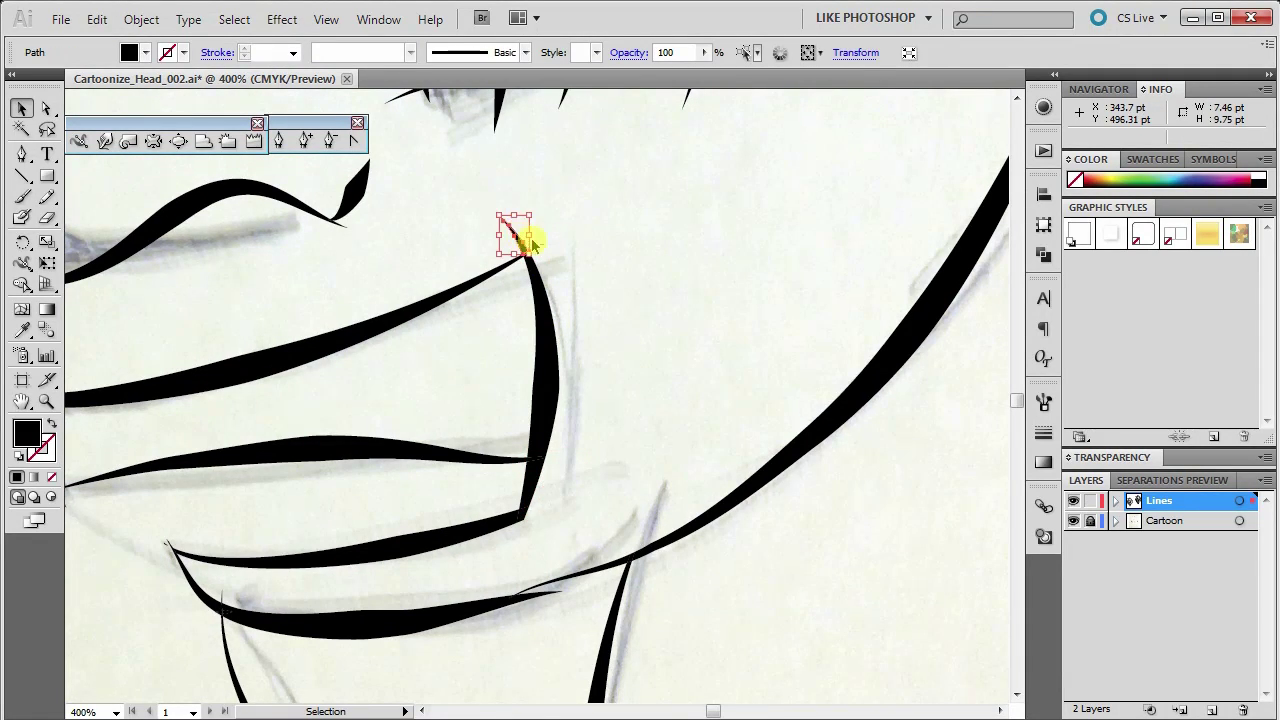
{"action": "key", "text": "Delete"}
{"action": "left_click", "coordinate": [543, 251]}
{"action": "key", "text": "Delete"}
Delete the tiny stroke-tip fragment and the thin curve at the stroke tip.
{"action": "scroll", "coordinate": [606, 380], "scroll_direction": "left", "scroll_amount": 5}
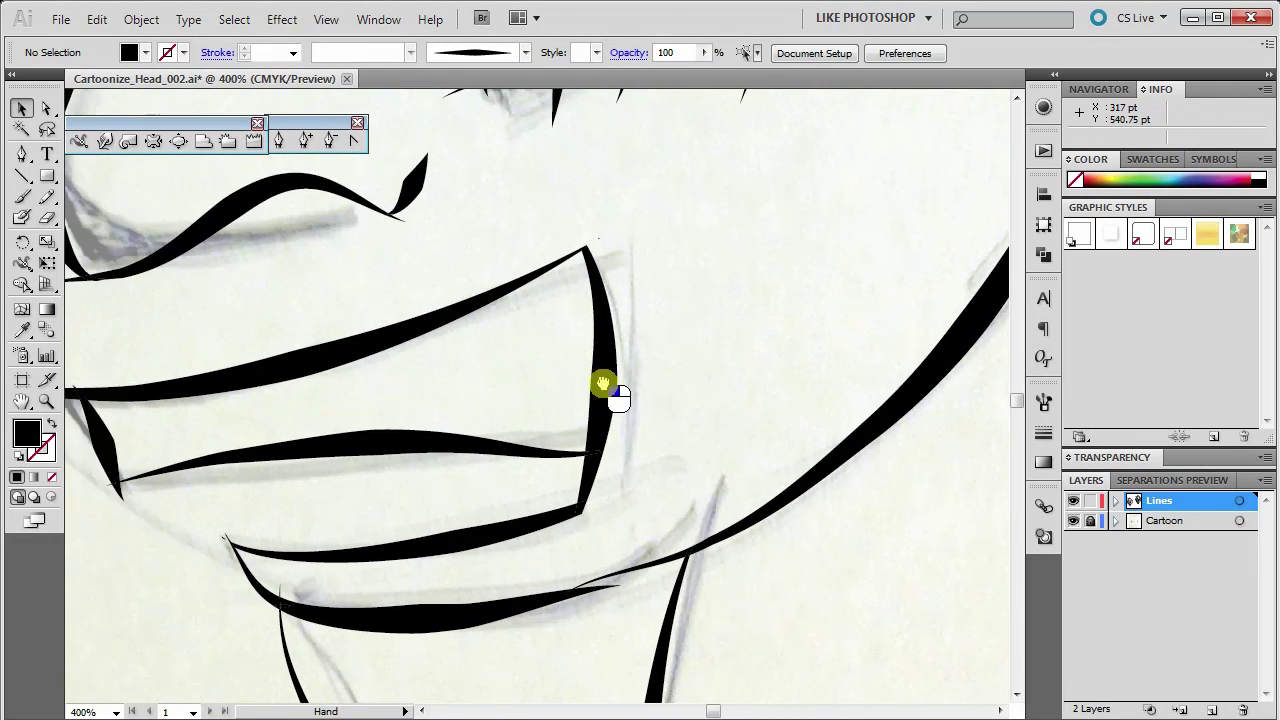
{"action": "left_click", "coordinate": [497, 482]}
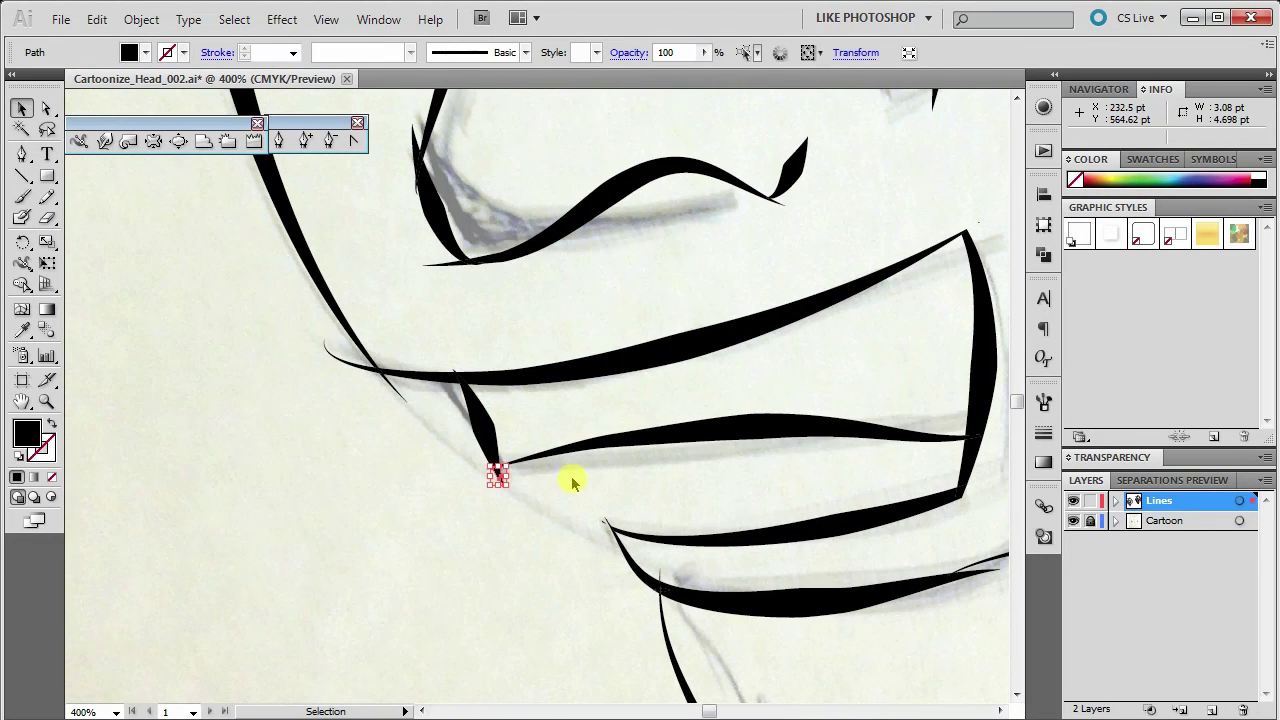
{"action": "key", "text": "Delete"}
{"action": "left_click", "coordinate": [491, 472]}
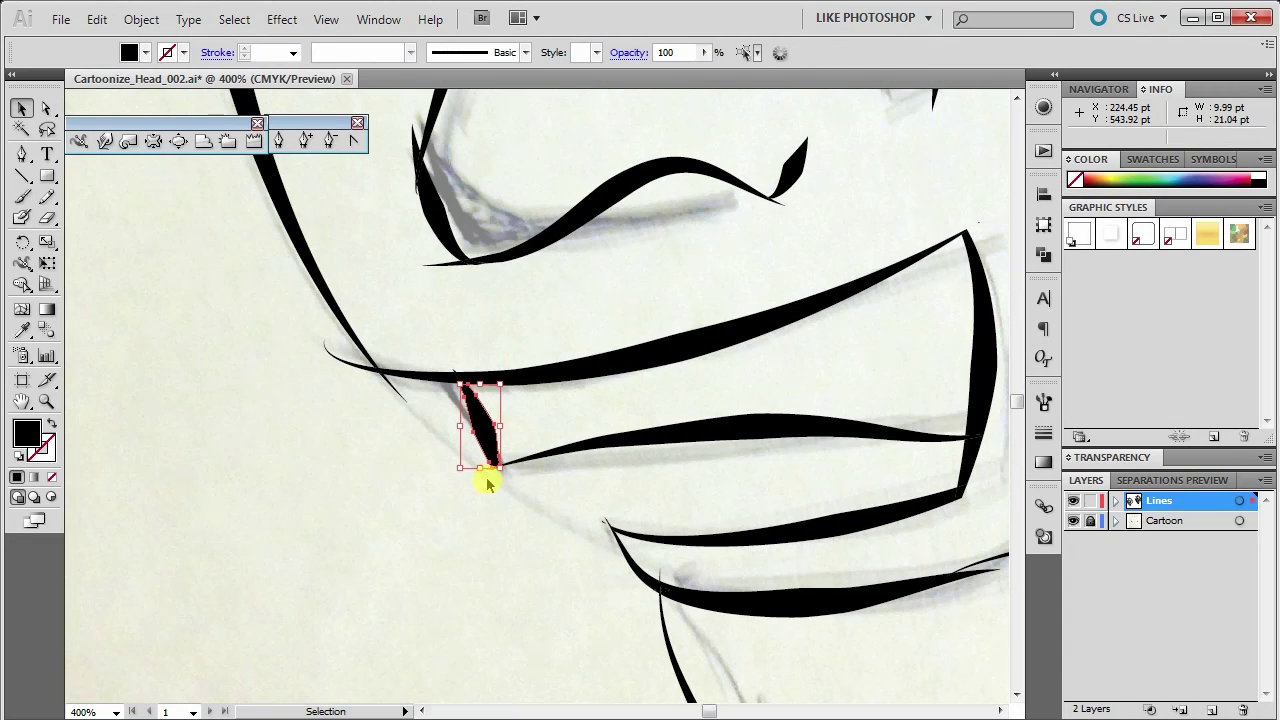
{"action": "left_click", "coordinate": [493, 480]}
{"action": "left_click", "coordinate": [491, 472]}
{"action": "left_click", "coordinate": [493, 480]}
{"action": "left_click", "coordinate": [456, 378]}
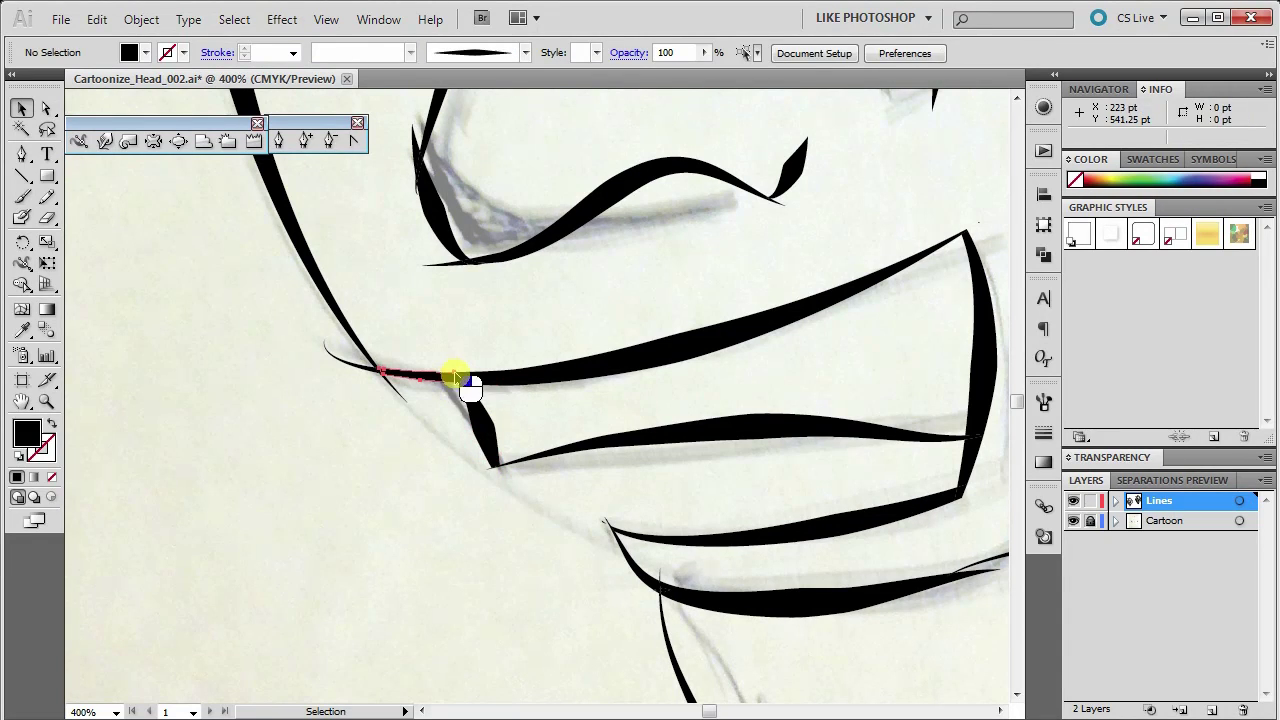
{"action": "left_click", "coordinate": [414, 387]}
{"action": "left_click", "coordinate": [393, 385]}
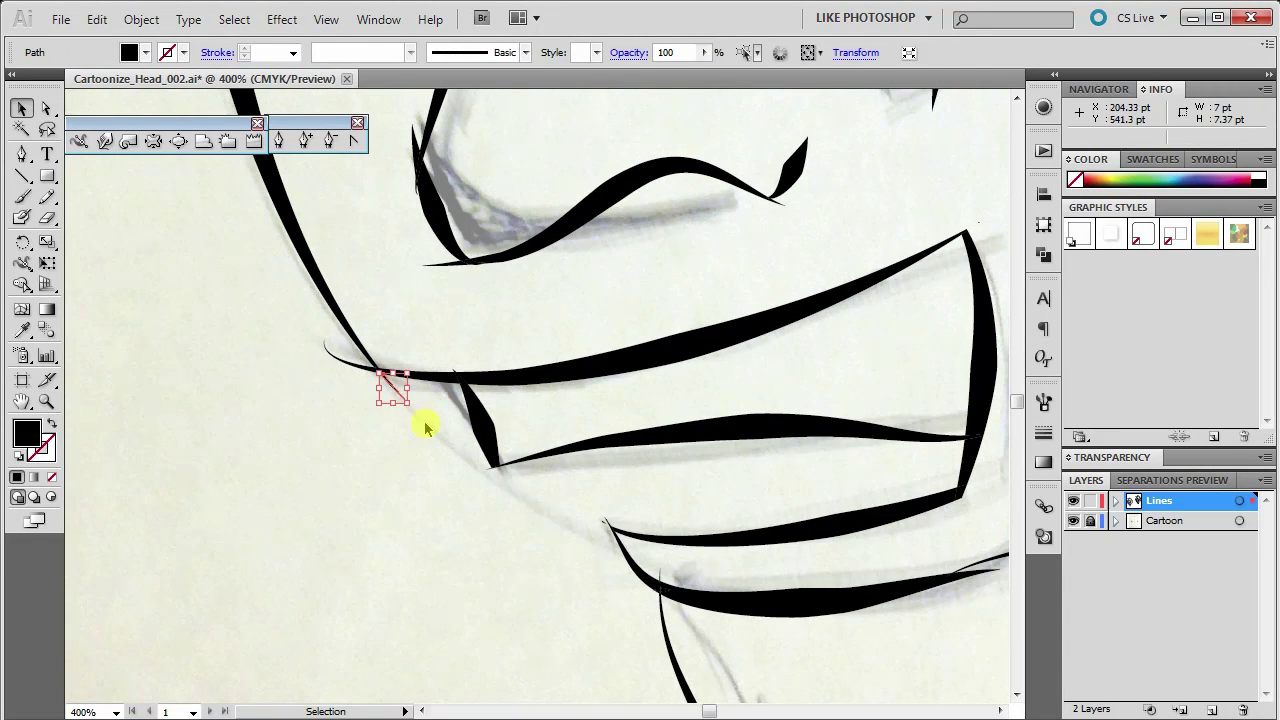
{"action": "left_click", "coordinate": [351, 371]}
{"action": "left_click", "coordinate": [354, 366]}
{"action": "key", "text": "Delete"}
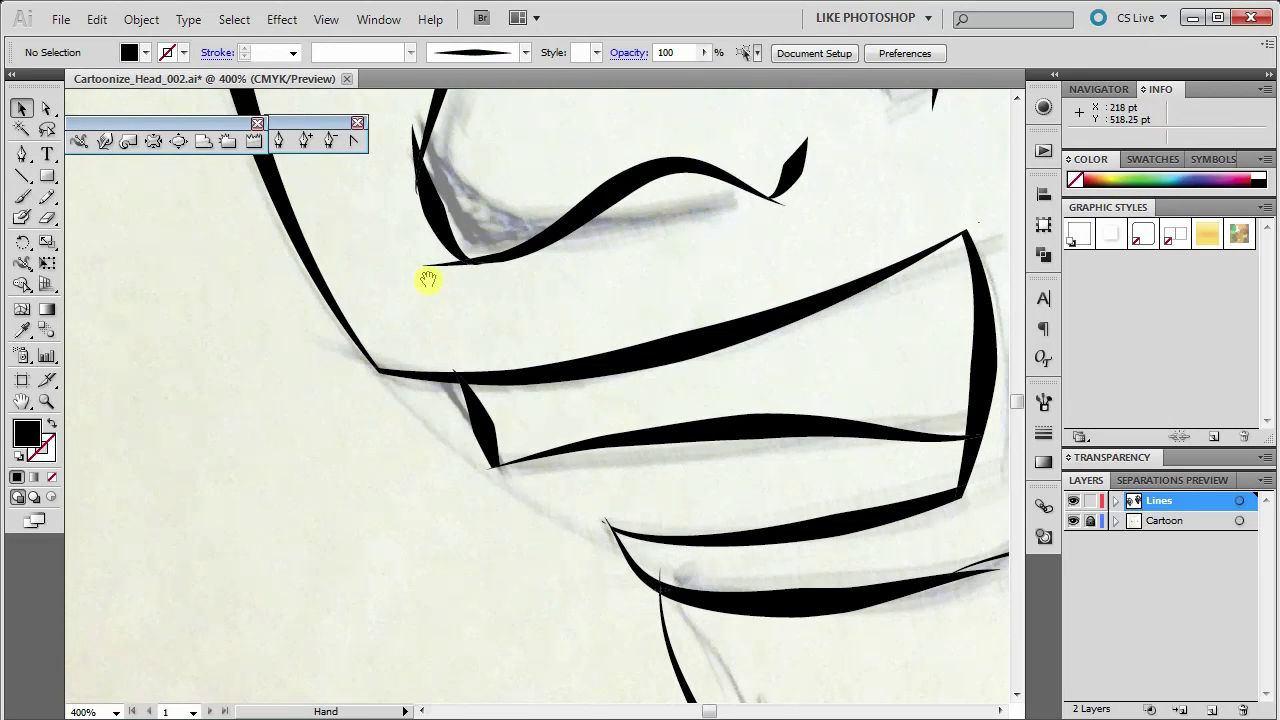
{"action": "left_click_drag", "start_coordinate": [427, 280], "coordinate": [297, 509]}
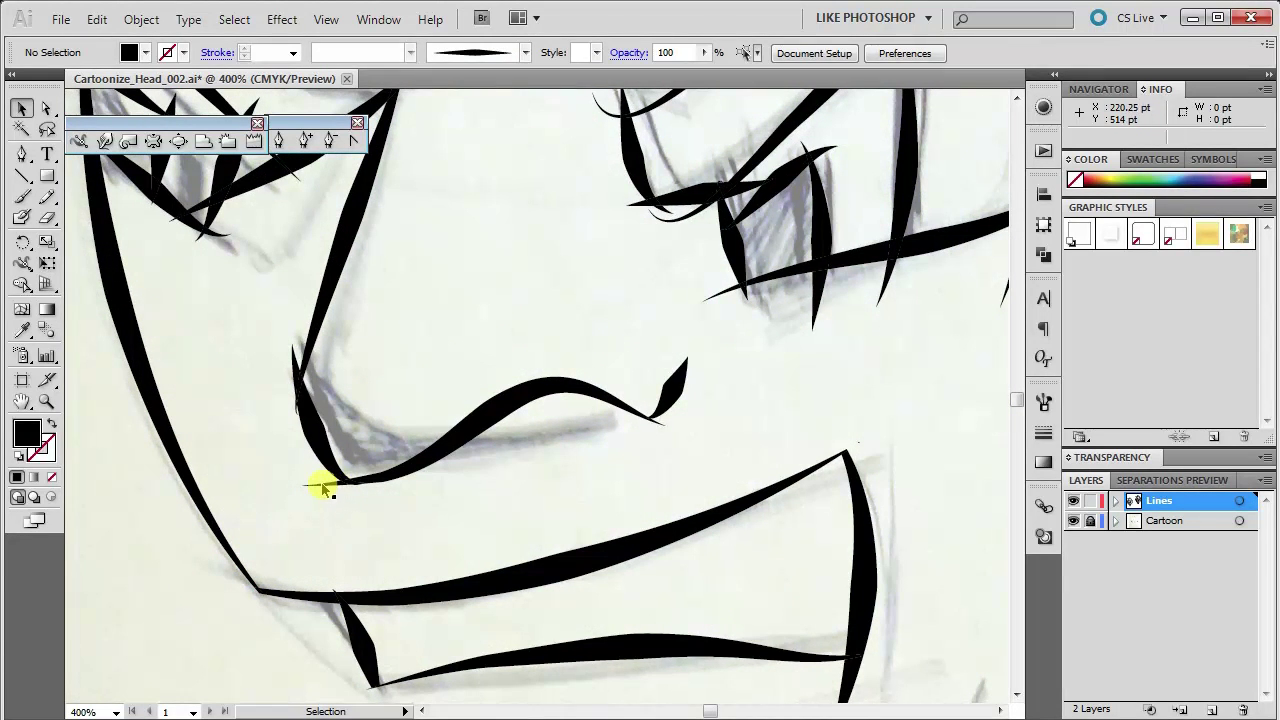
Delete the leftover stroke pieces at the junction, nose and eyebrow.
{"action": "left_click", "coordinate": [323, 488]}
{"action": "key", "text": "Delete"}
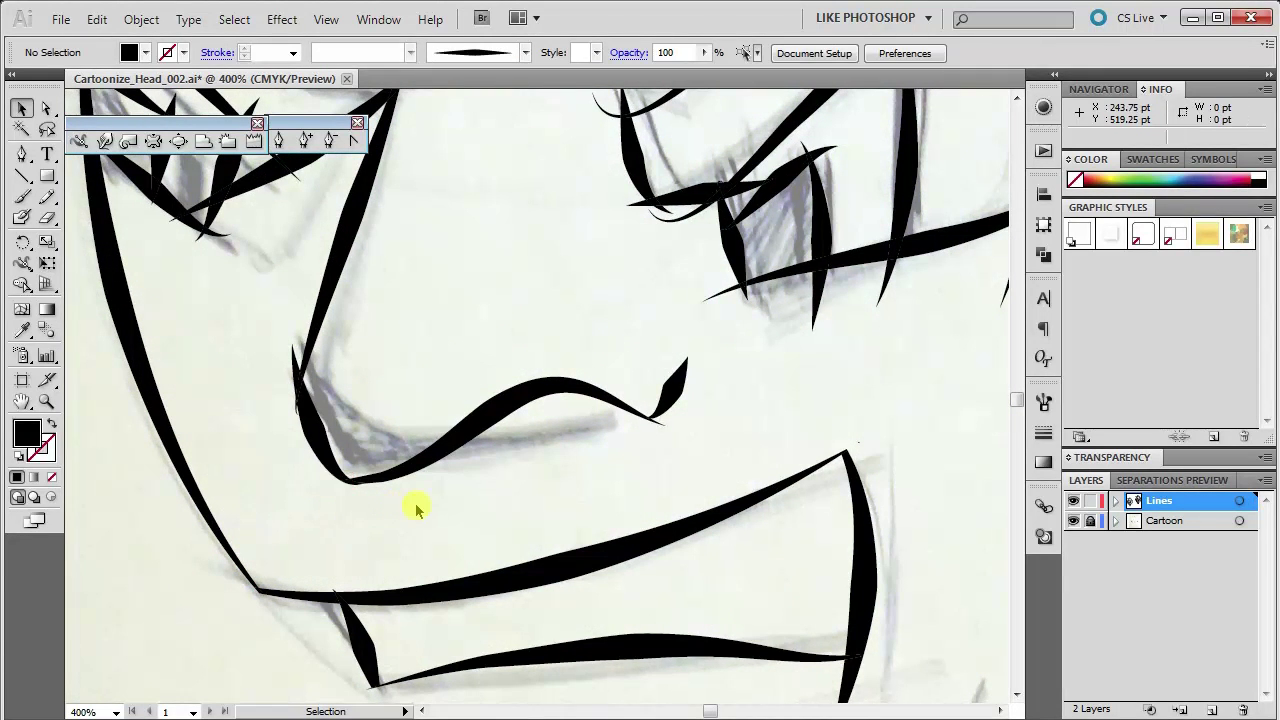
{"action": "left_click", "coordinate": [660, 428]}
{"action": "left_click", "coordinate": [672, 420]}
{"action": "left_click", "coordinate": [294, 366]}
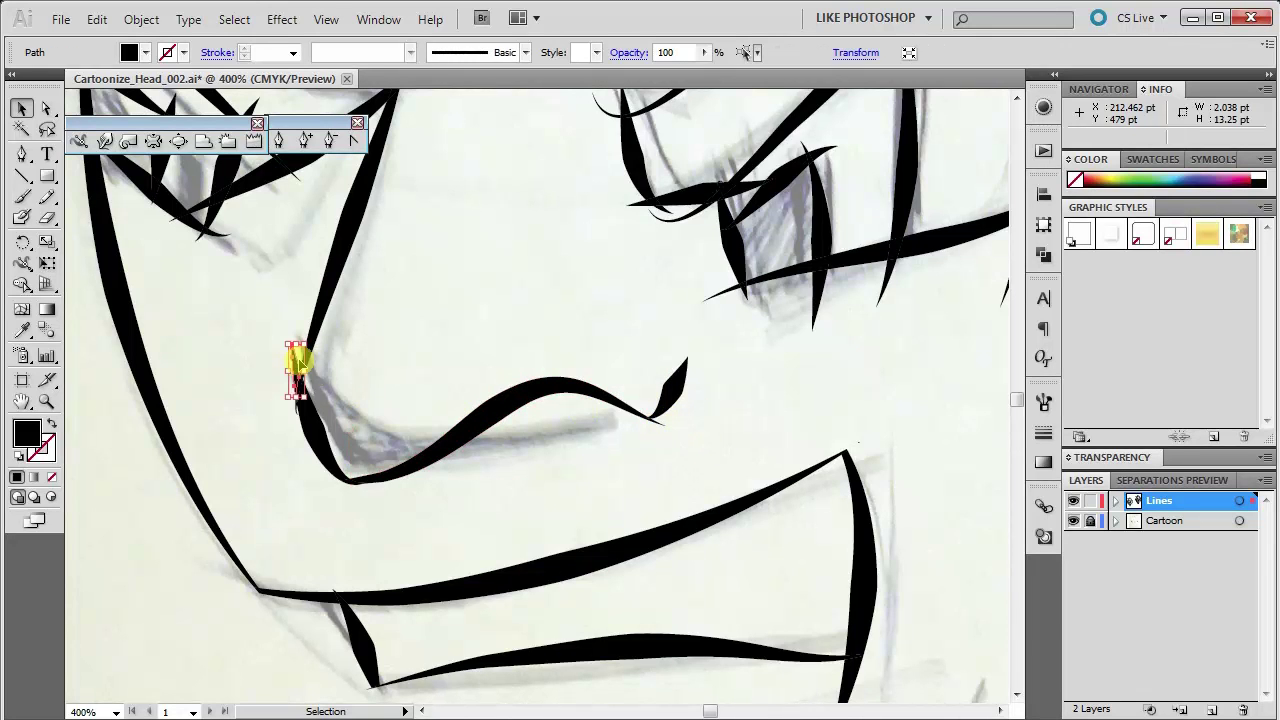
{"action": "key", "text": "Delete"}
{"action": "left_click_drag", "start_coordinate": [246, 403], "coordinate": [318, 578]}
{"action": "left_click", "coordinate": [496, 229]}
{"action": "key", "text": "Delete"}
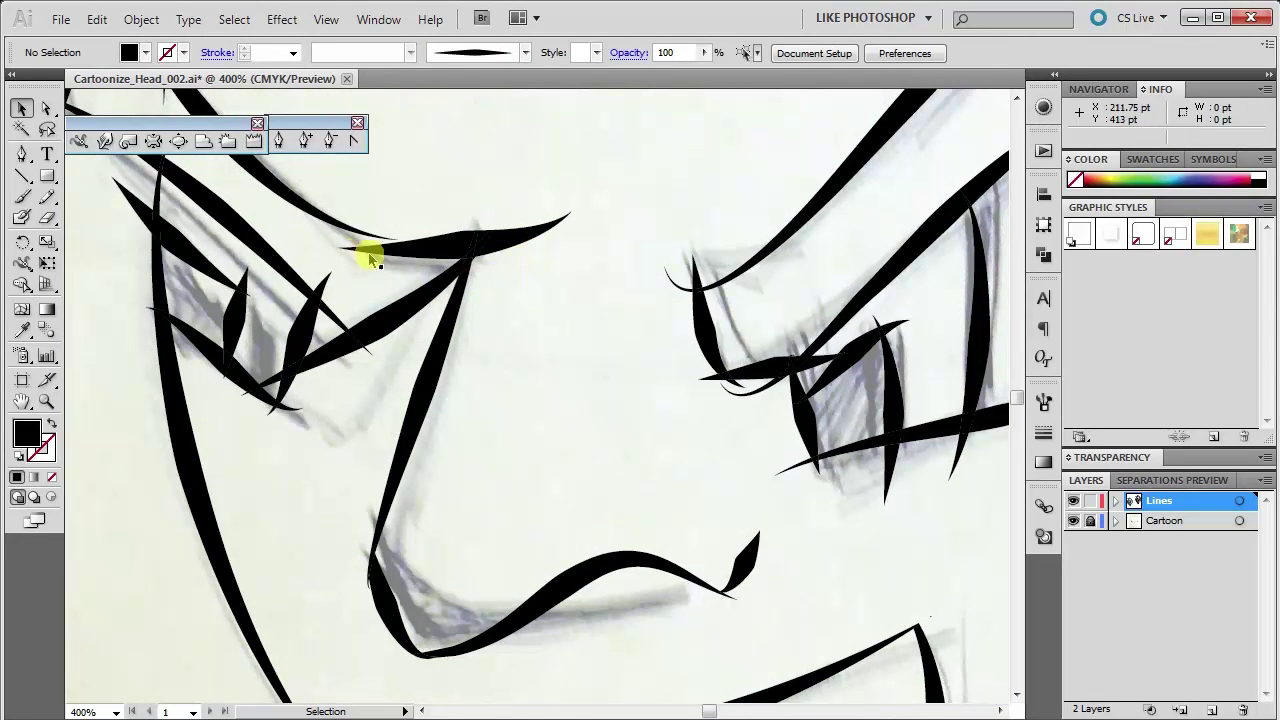
Try to select the tiny leftover piece at the eye corner.
{"action": "left_click", "coordinate": [267, 377]}
{"action": "left_click", "coordinate": [249, 391]}
{"action": "left_click", "coordinate": [266, 414]}
{"action": "left_click", "coordinate": [266, 420]}
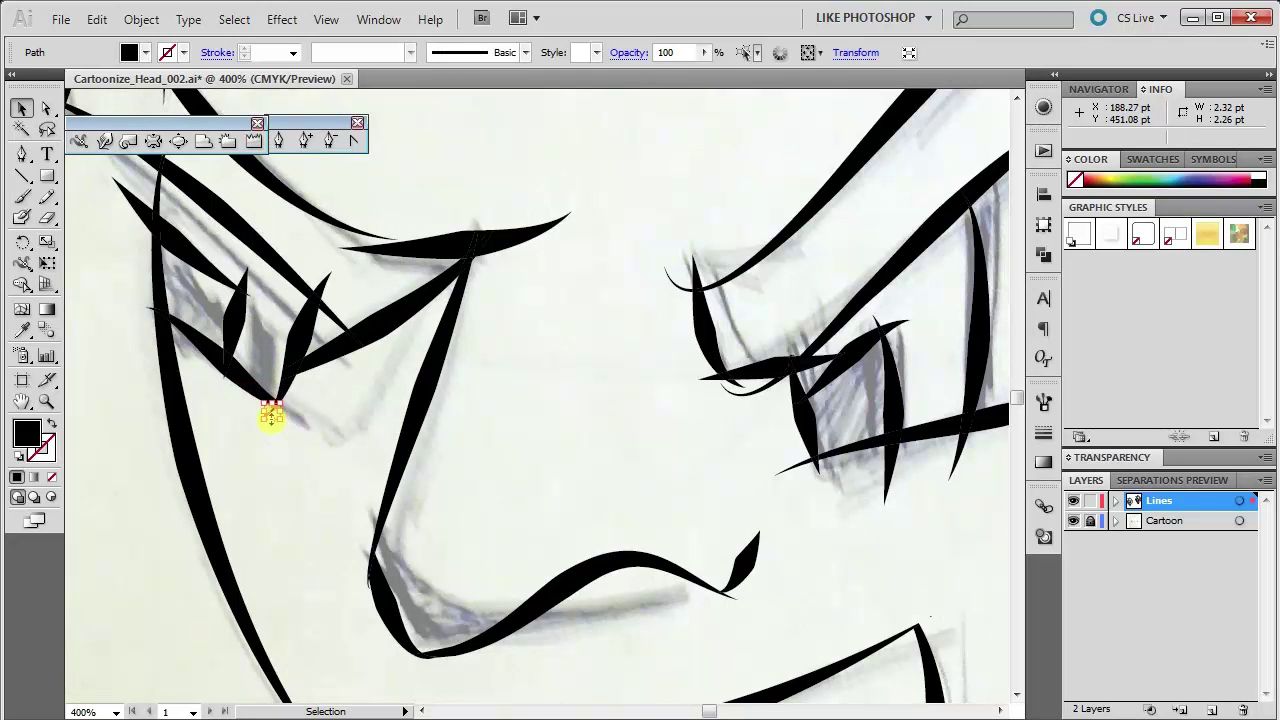
{"action": "left_click", "coordinate": [222, 381]}
{"action": "left_click", "coordinate": [222, 378]}
{"action": "left_click", "coordinate": [214, 414]}
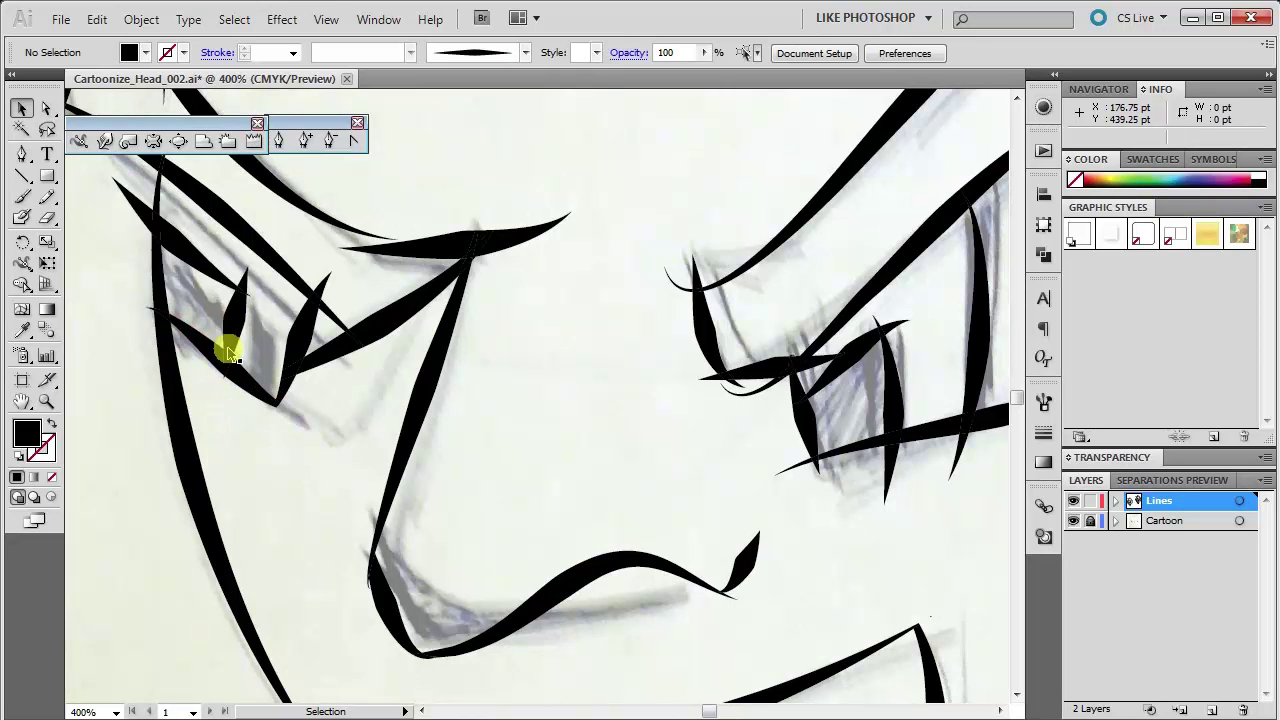
{"action": "left_click", "coordinate": [251, 286]}
{"action": "left_click", "coordinate": [249, 281]}
{"action": "left_click", "coordinate": [246, 277]}
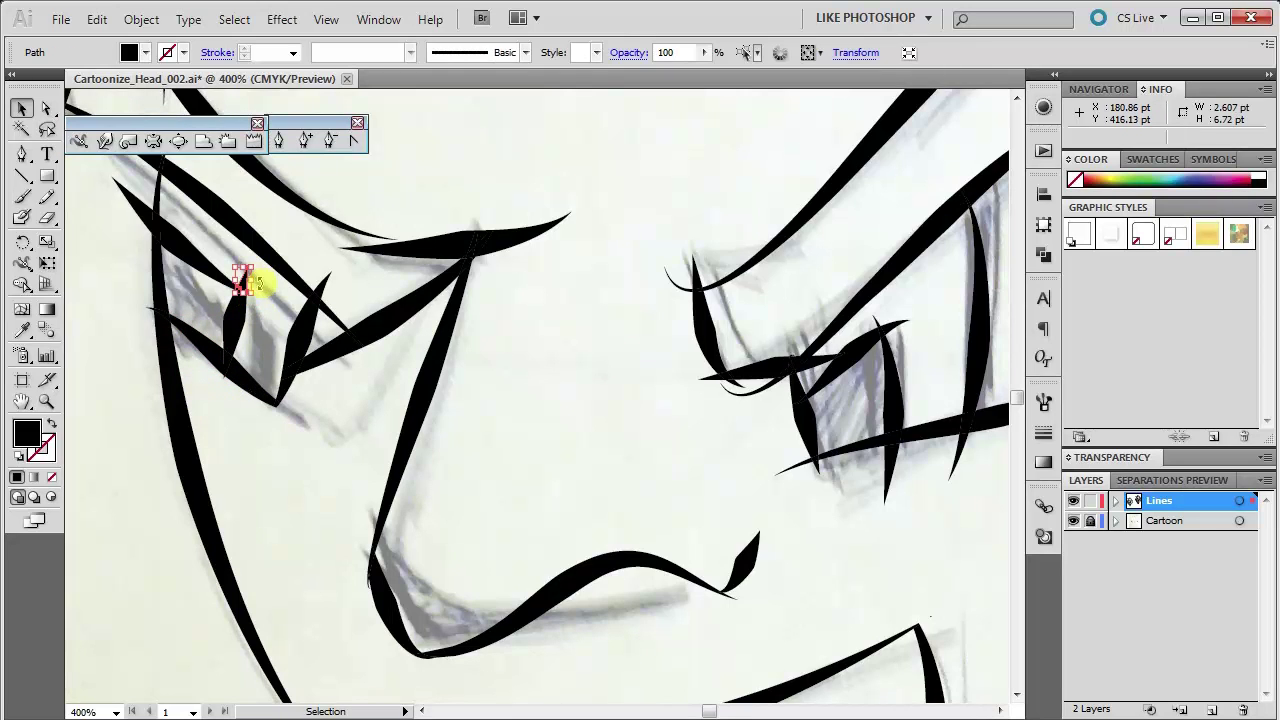
{"action": "left_click", "coordinate": [244, 300]}
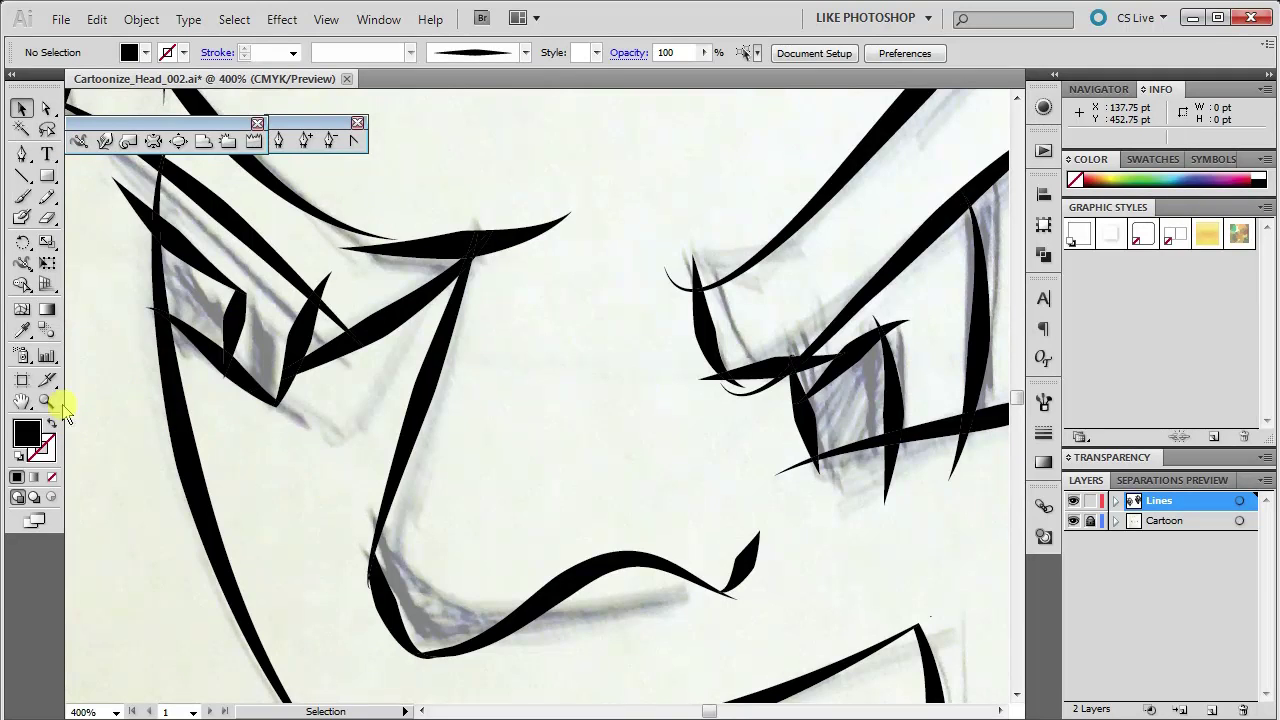
Zoom out to view the whole face.
{"action": "left_click", "coordinate": [46, 401]}
{"action": "left_click", "coordinate": [466, 477], "text": "alt"}
{"action": "left_click", "coordinate": [540, 450], "text": "alt"}
{"action": "left_click", "coordinate": [640, 400], "text": "alt"}
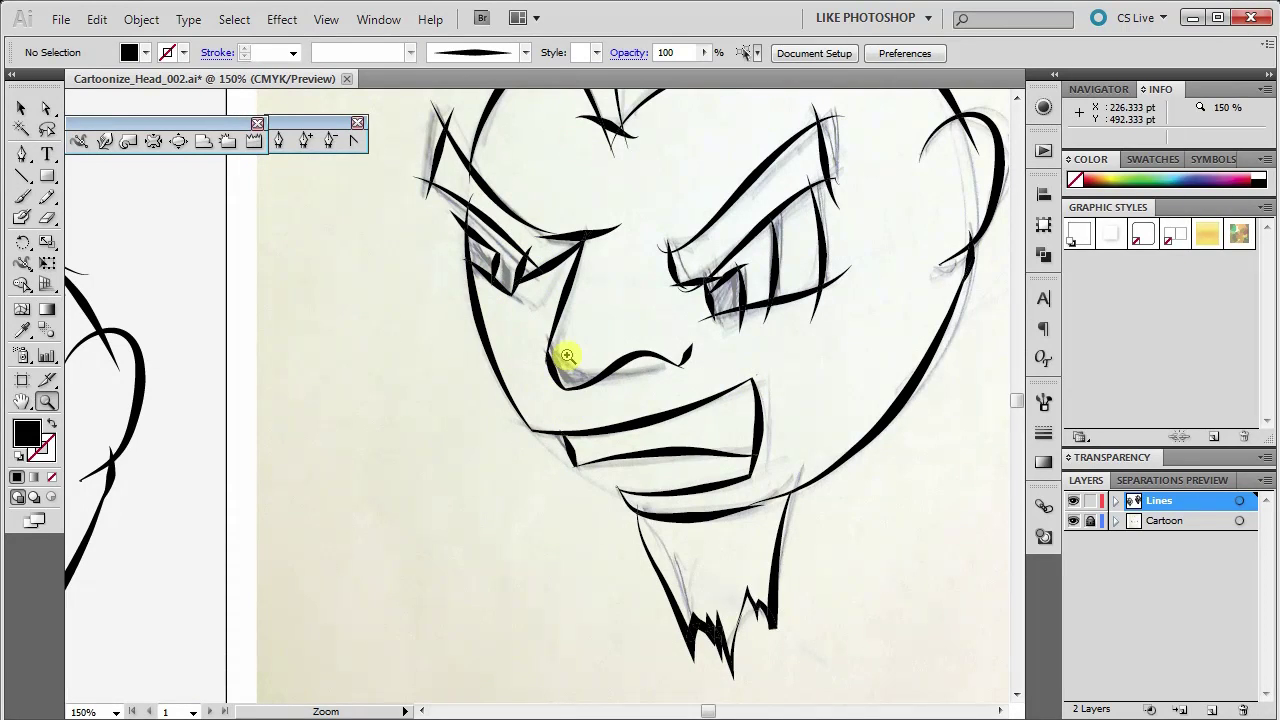
Delete the small triangular fragment at the upper-left eyebrow junction.
{"action": "left_click", "coordinate": [497, 280]}
{"action": "left_click", "coordinate": [491, 286]}
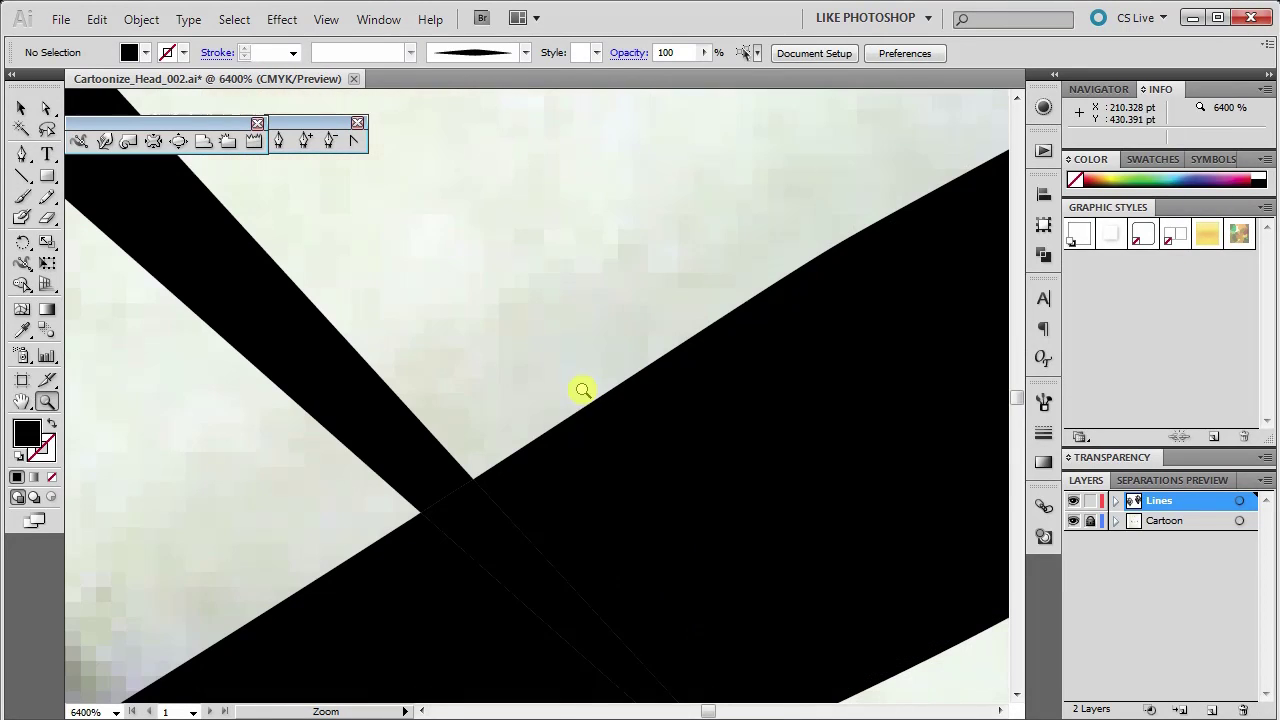
{"action": "left_click", "coordinate": [497, 443], "text": "alt"}
{"action": "left_click", "coordinate": [537, 449], "text": "alt"}
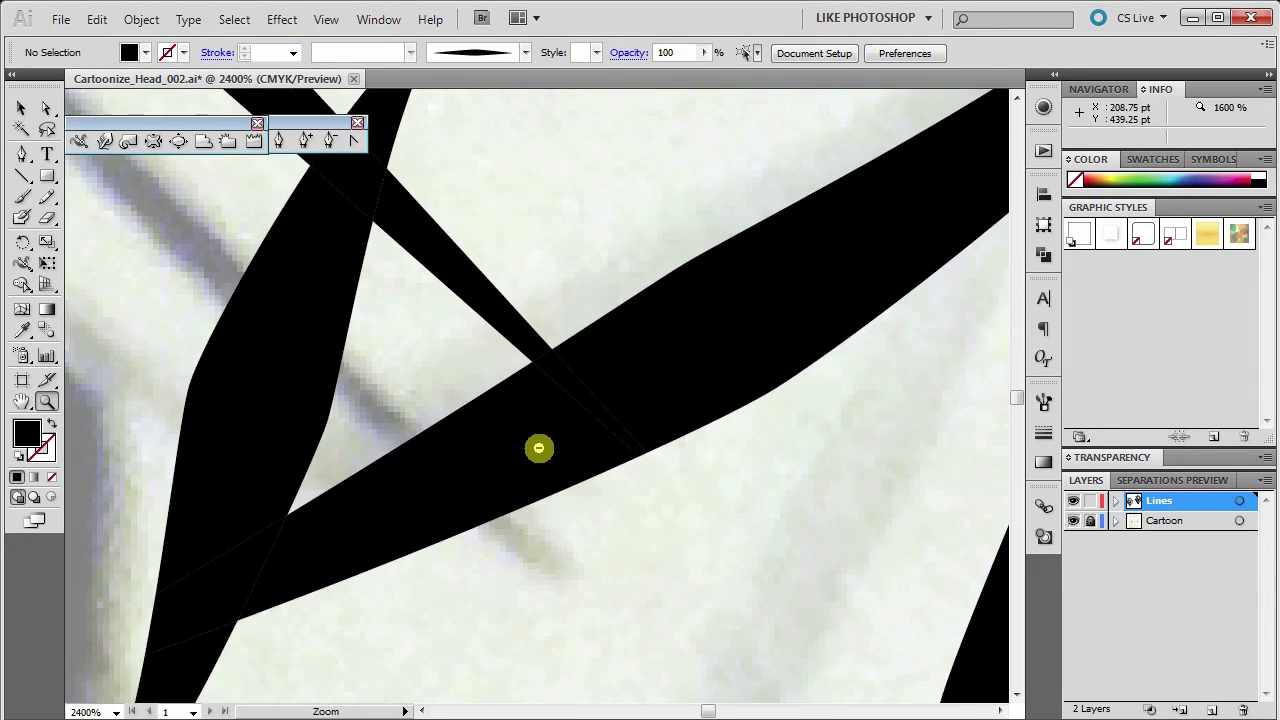
{"action": "left_click", "coordinate": [550, 457], "text": "alt"}
{"action": "left_click", "coordinate": [534, 391], "text": "alt"}
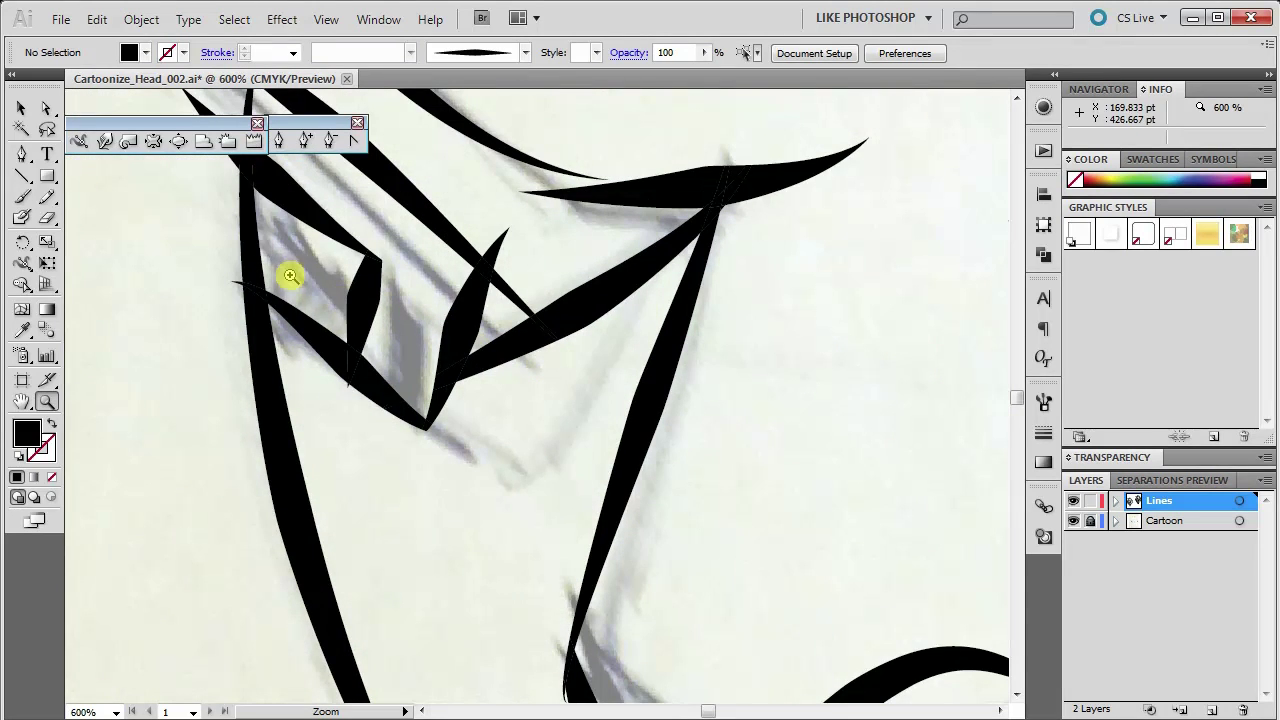
{"action": "left_click", "coordinate": [22, 110]}
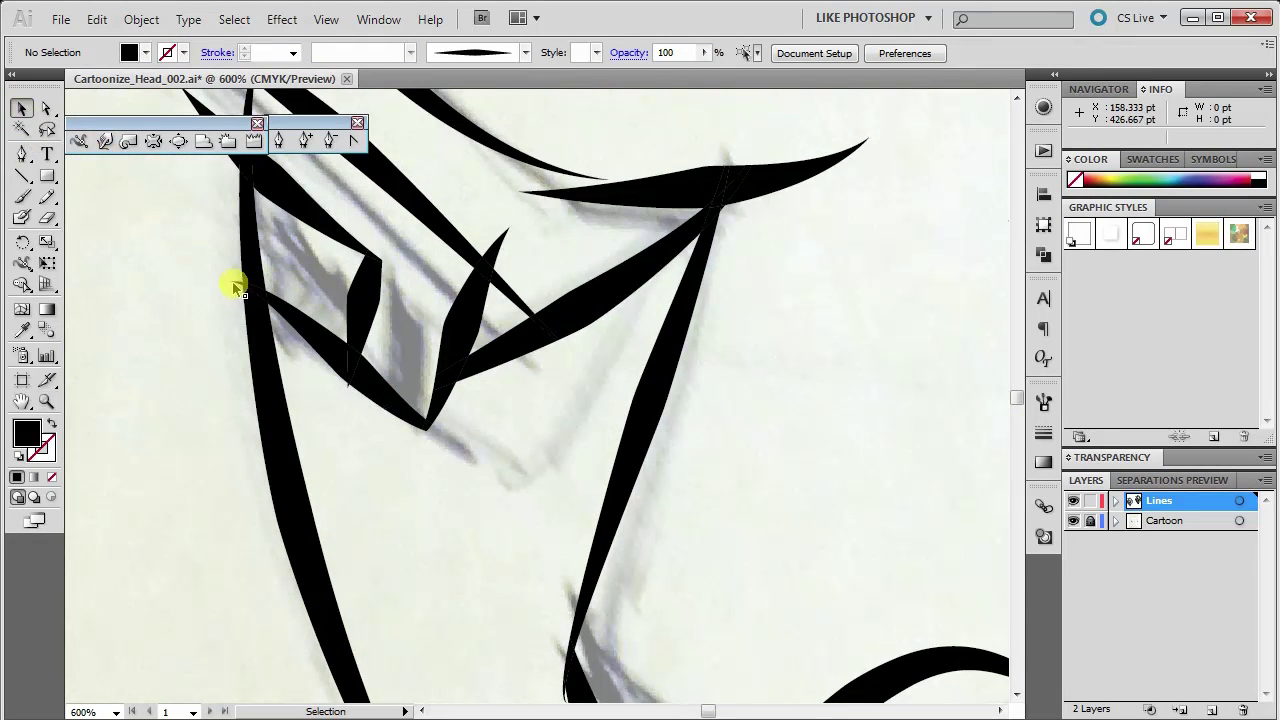
{"action": "key", "text": "space"}
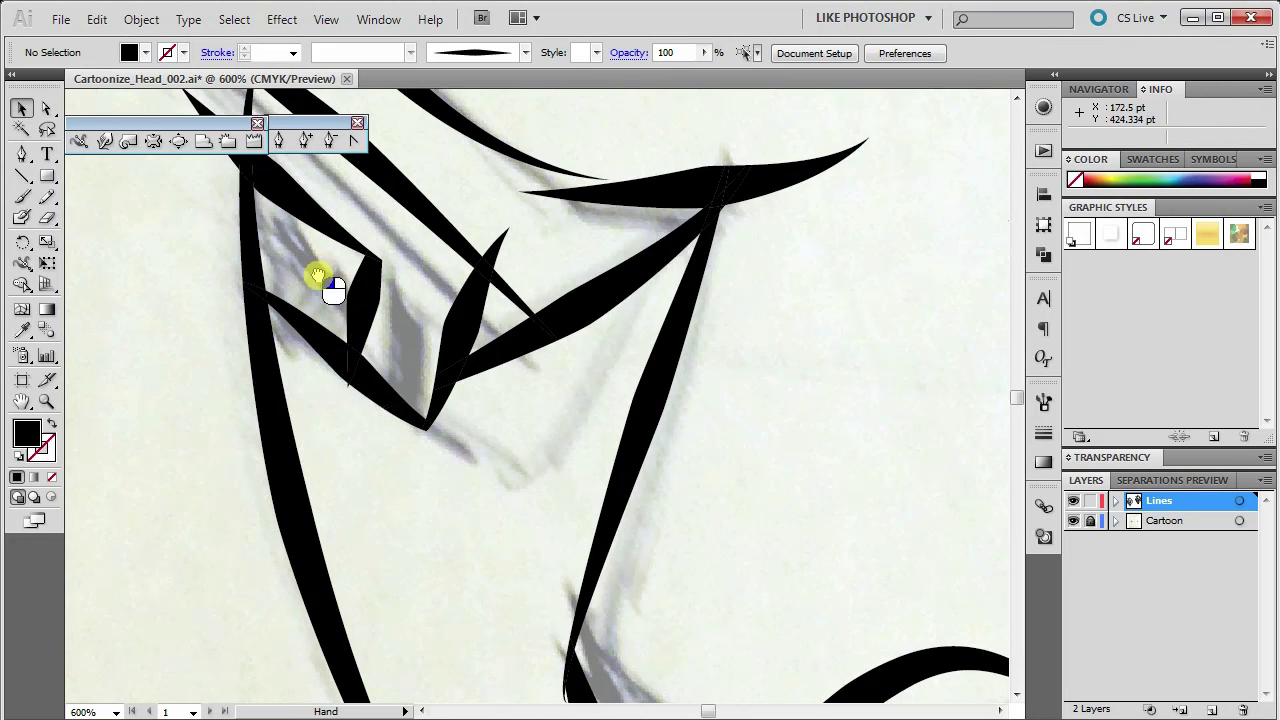
{"action": "left_click_drag", "start_coordinate": [317, 276], "coordinate": [334, 449]}
{"action": "left_click", "coordinate": [245, 323]}
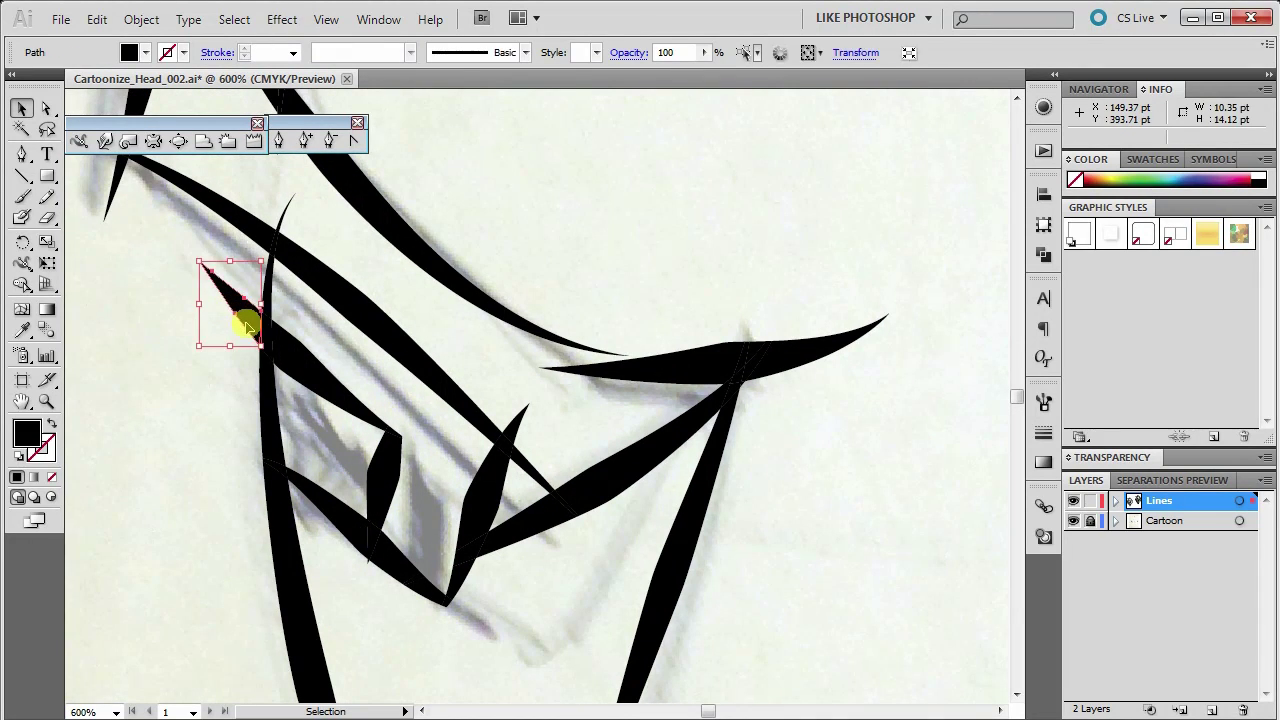
{"action": "key", "text": "Delete"}
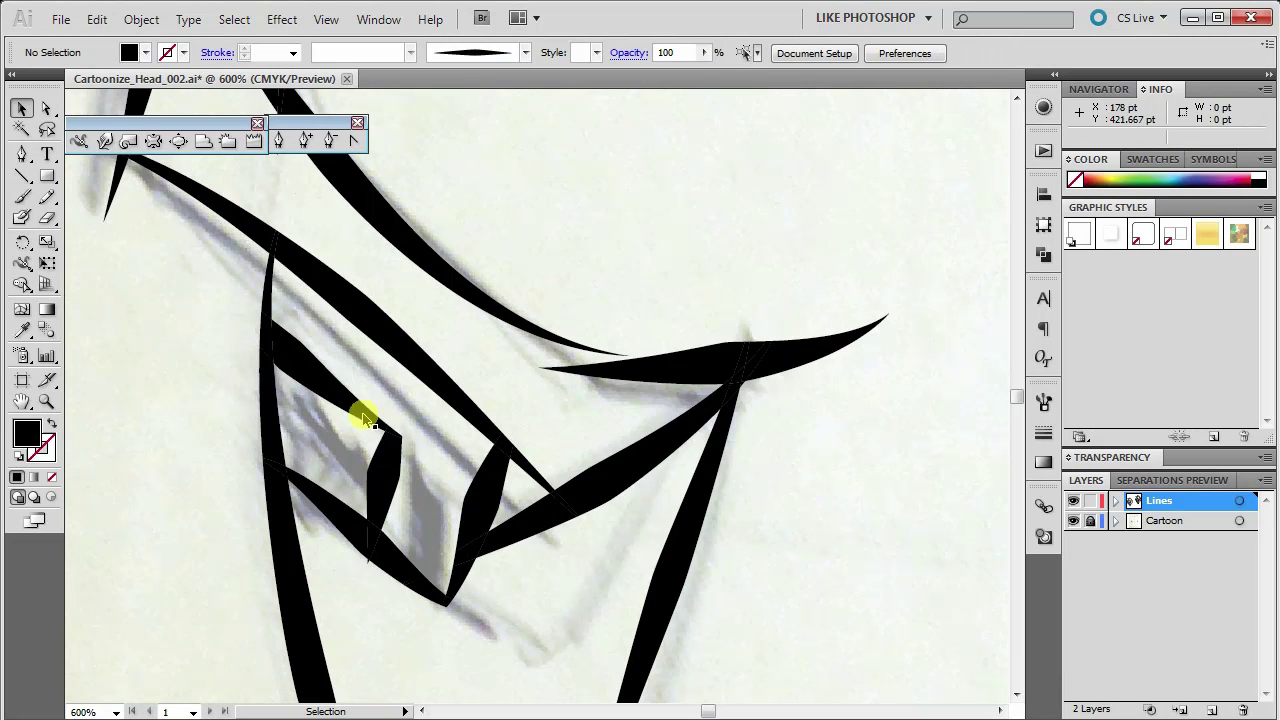
Delete the stray spike at the left eye junction.
{"action": "left_click_drag", "start_coordinate": [194, 340], "coordinate": [300, 437]}
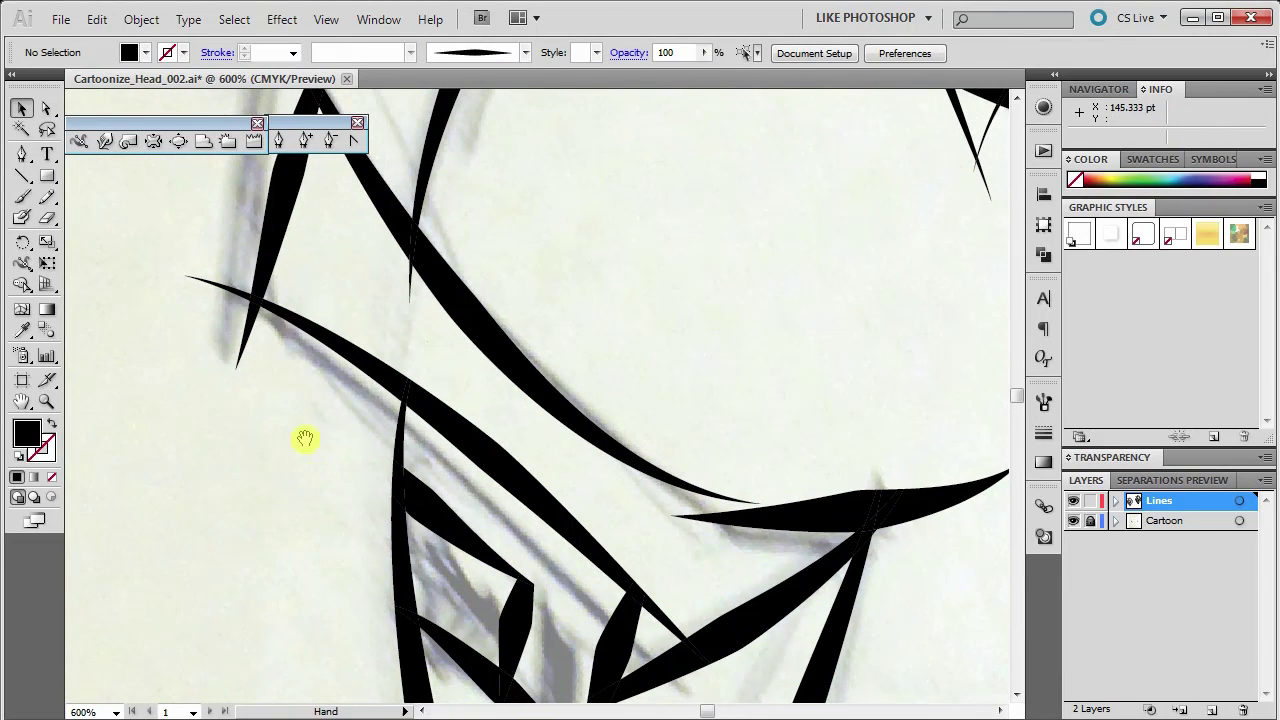
{"action": "left_click", "coordinate": [234, 323]}
{"action": "left_click", "coordinate": [248, 298]}
{"action": "left_click", "coordinate": [240, 300]}
{"action": "key", "text": "Delete"}
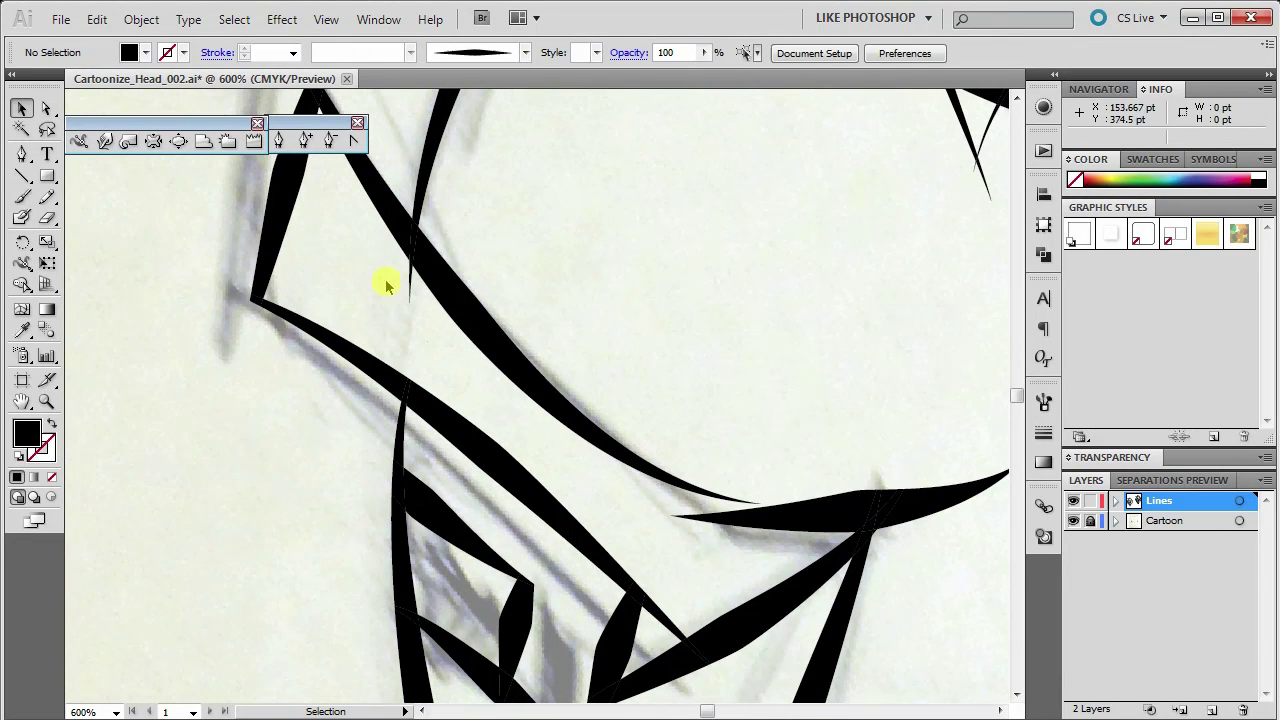
Zoom out to 200% and hide the scanned Cartoon sketch layer.
{"action": "left_click", "coordinate": [45, 400]}
{"action": "left_click", "coordinate": [560, 440], "text": "alt"}
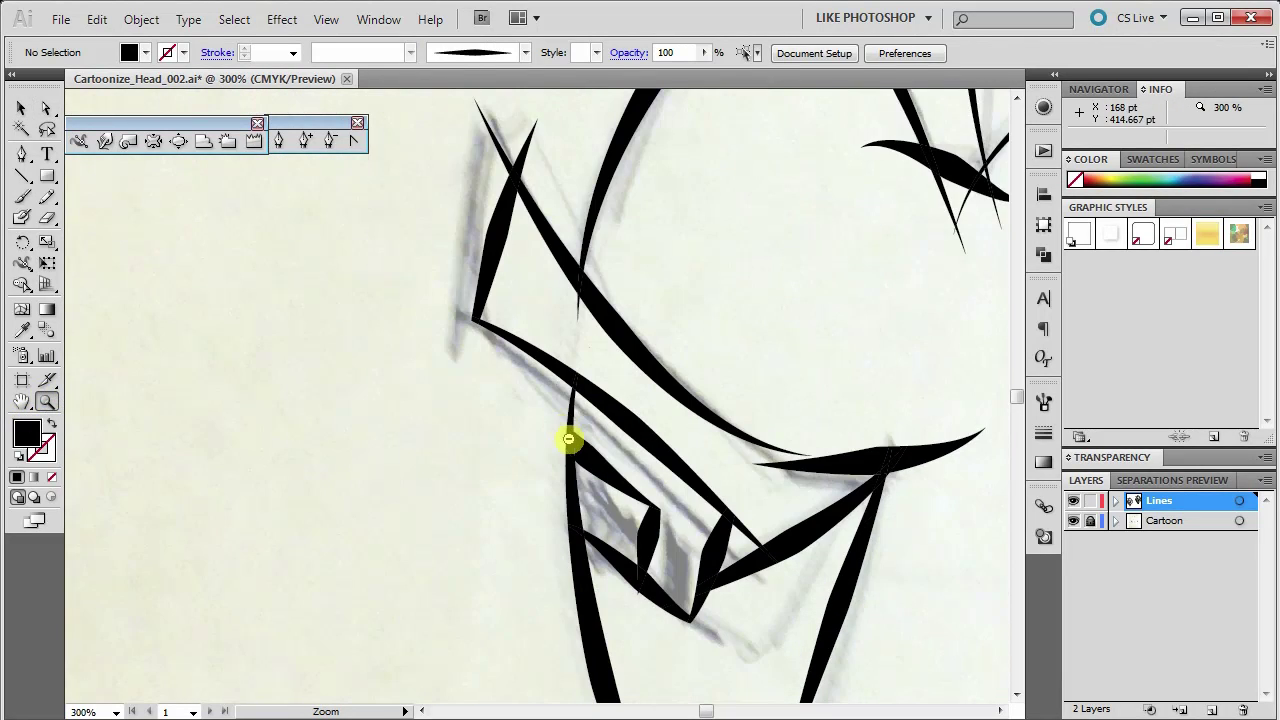
{"action": "left_click", "coordinate": [640, 447], "text": "alt"}
{"action": "left_click", "coordinate": [713, 451], "text": "alt"}
{"action": "left_click", "coordinate": [1073, 521]}
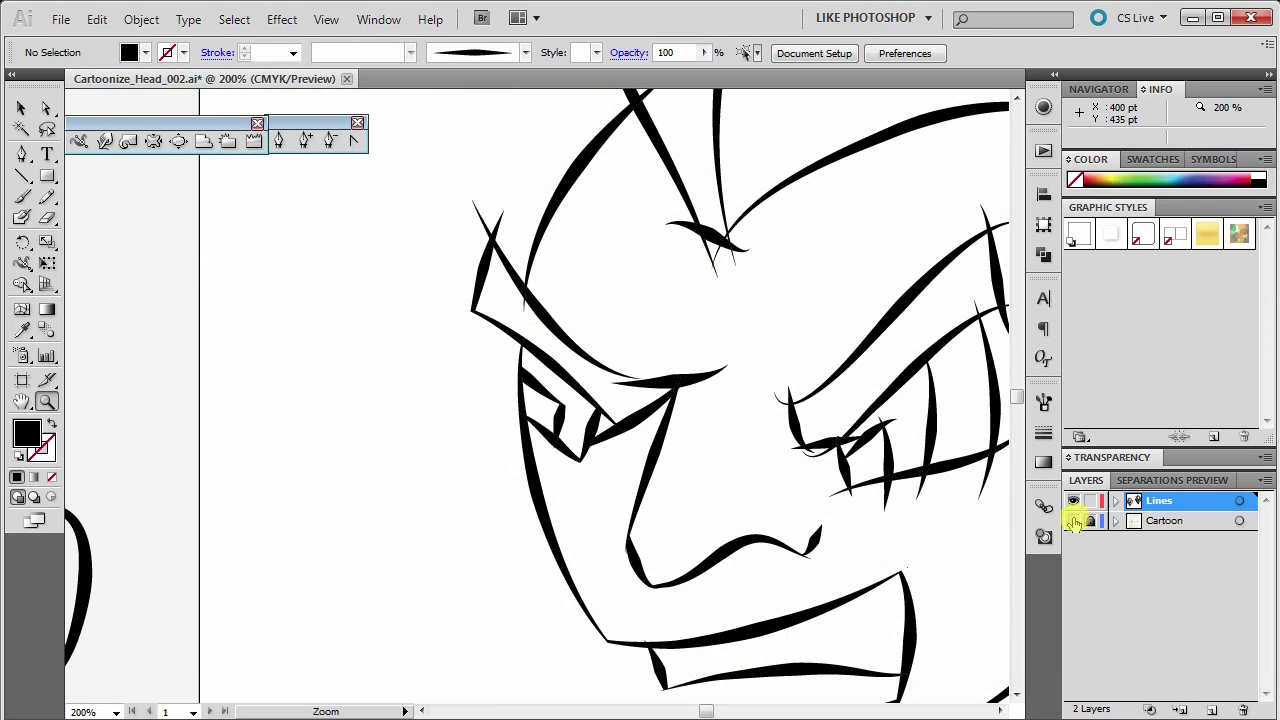
Turn the Cartoon layer's visibility back on and open the Object menu.
{"action": "left_click", "coordinate": [1073, 521]}
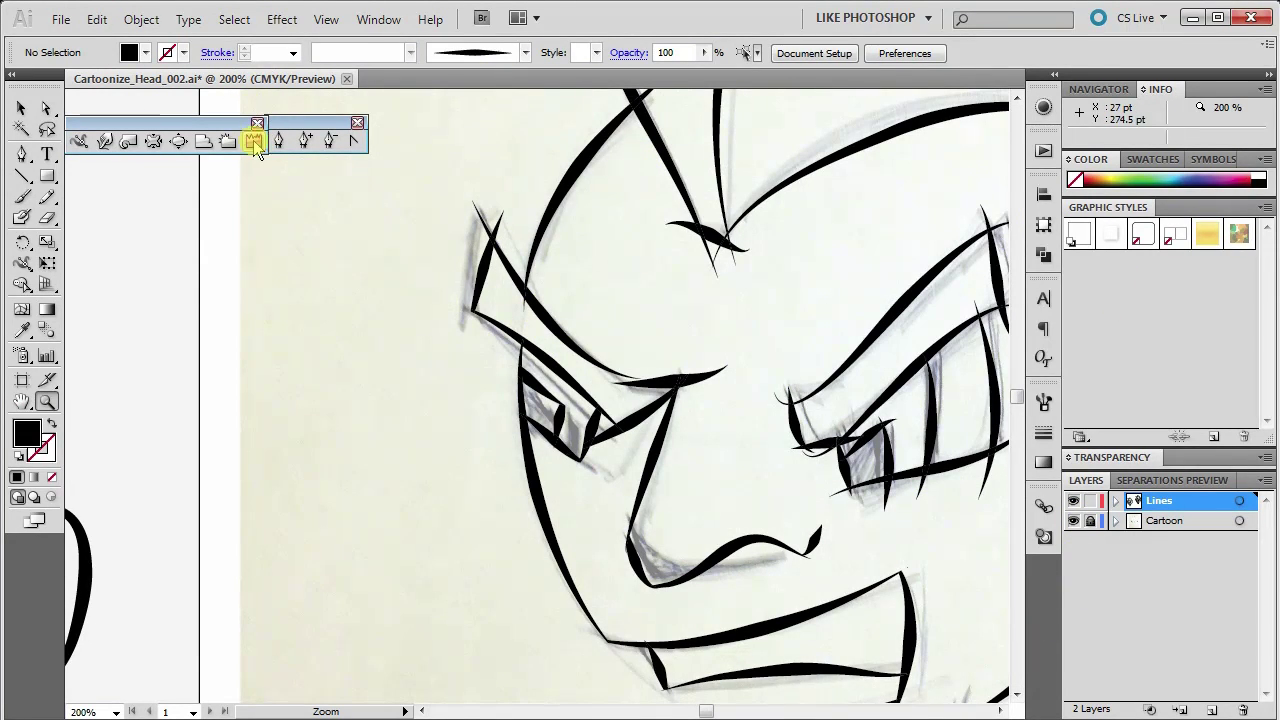
{"action": "left_click", "coordinate": [136, 22]}
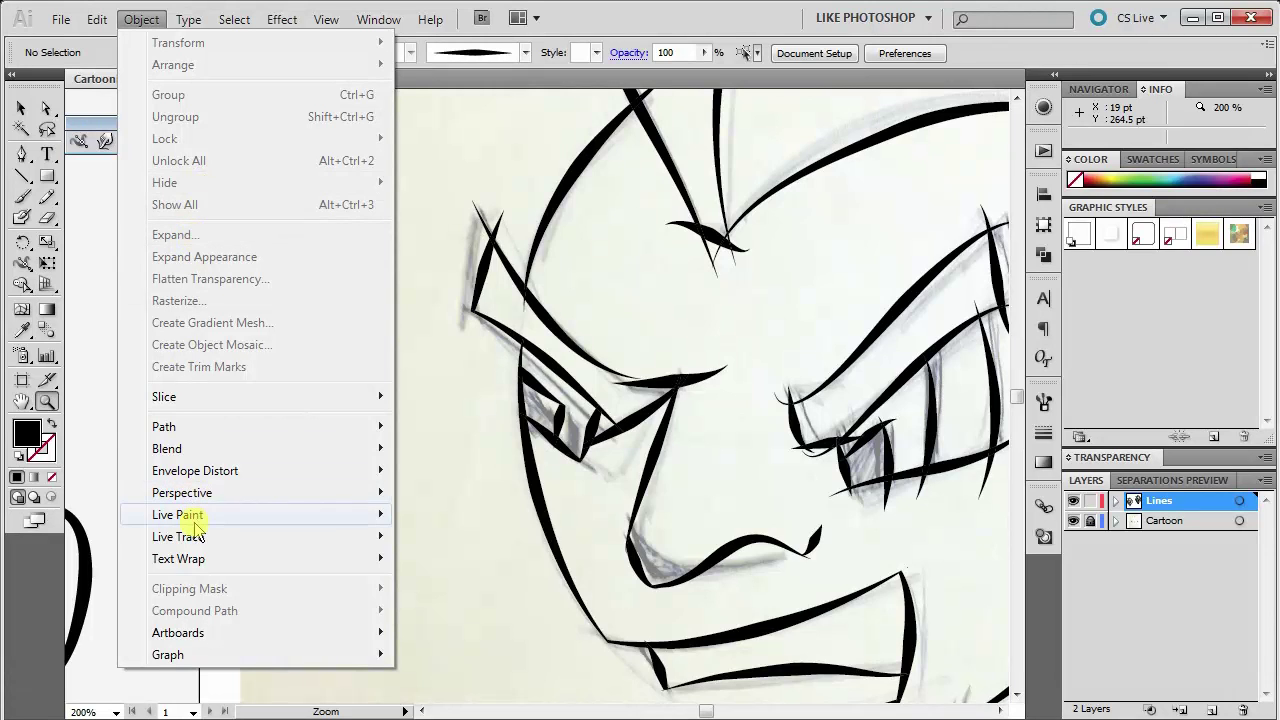
Check that Live Paint's Make option is greyed out with nothing selected, then dismiss the Object menu.
{"action": "mouse_move", "coordinate": [210, 516]}
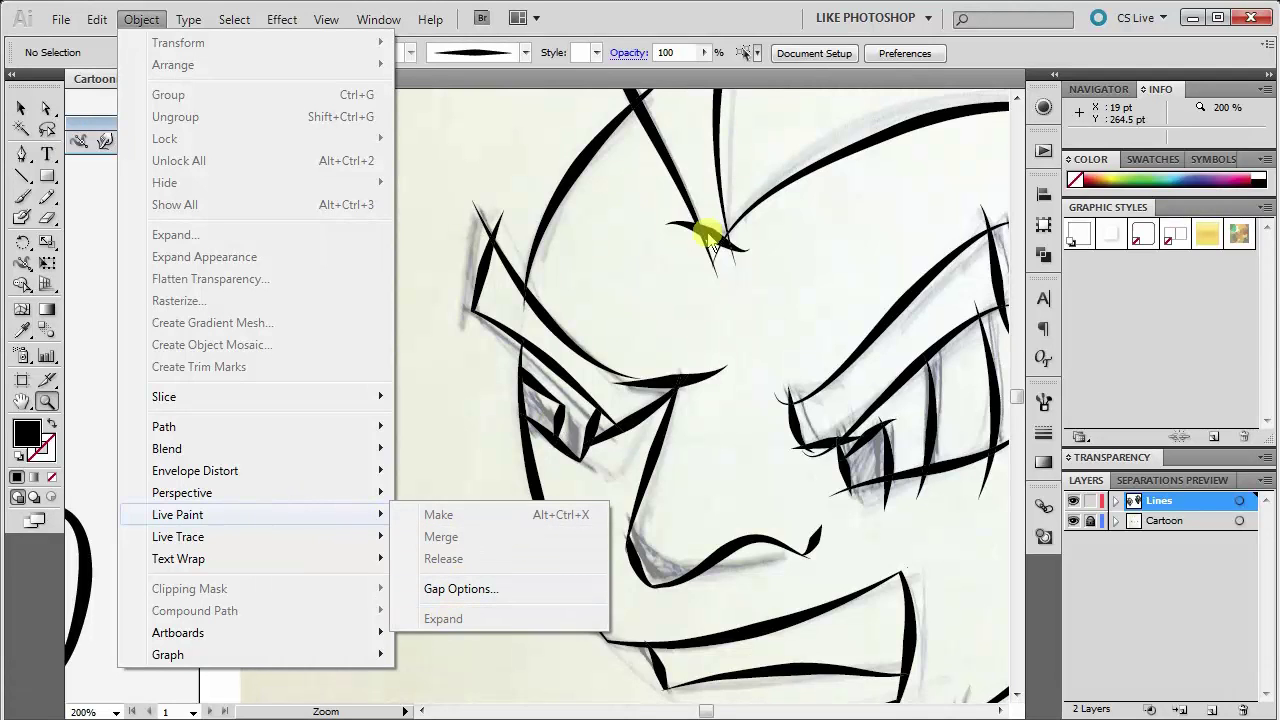
{"action": "left_click", "coordinate": [678, 22]}
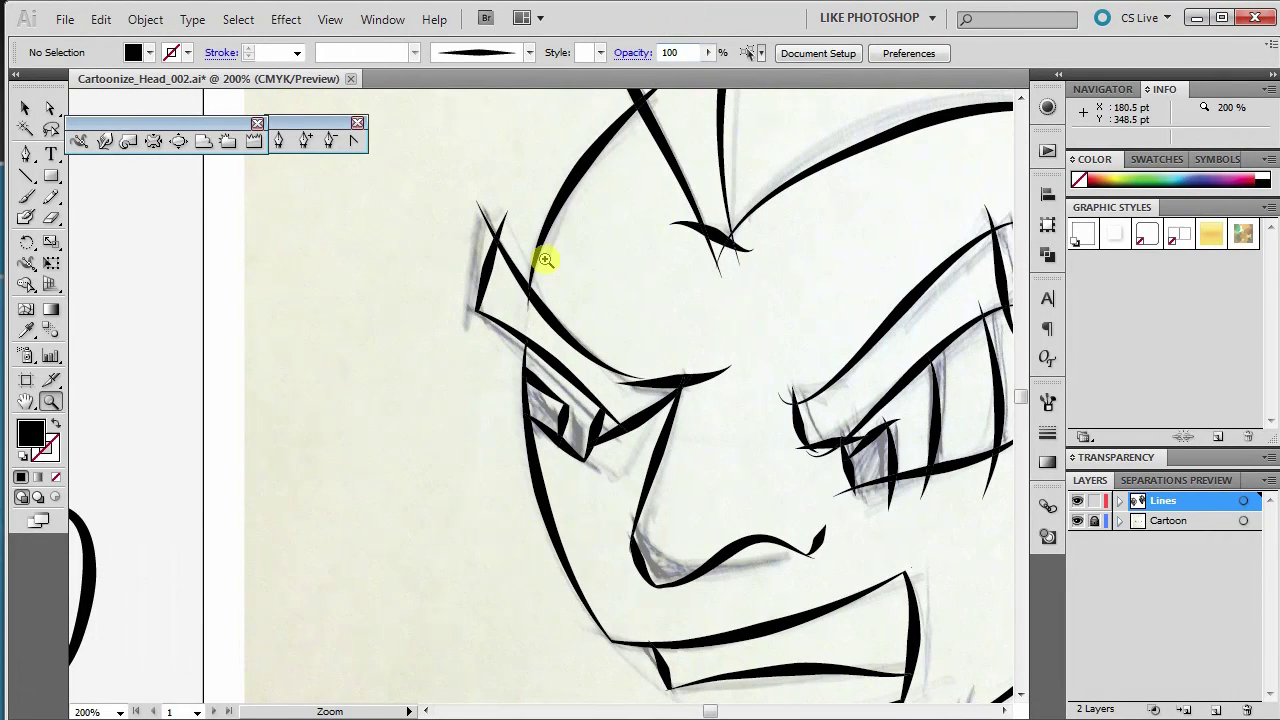